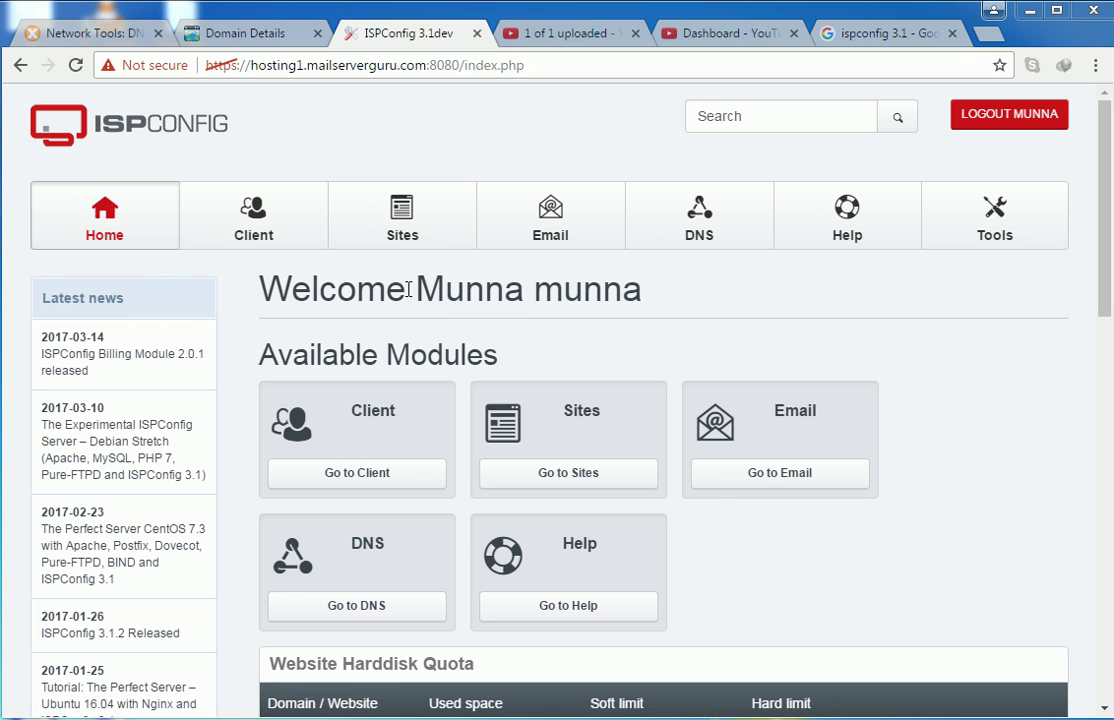
- Open the Sites module's Websites list, which currently shows 'No results.'
{"action": "left_click", "coordinate": [404, 228]}
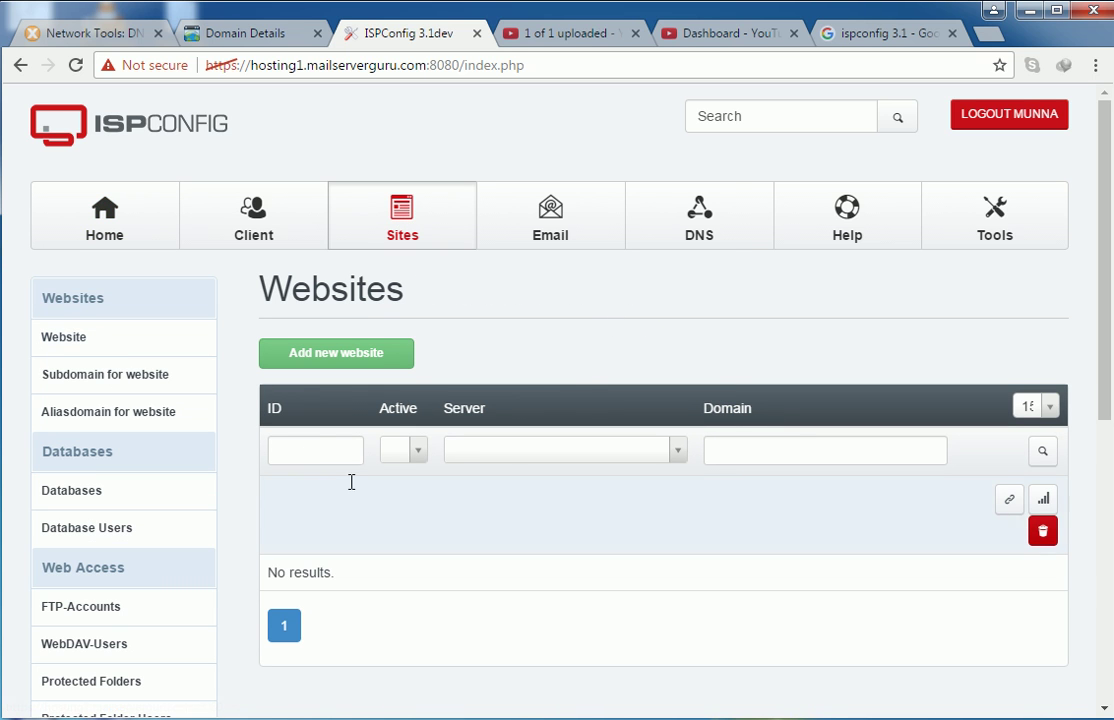
{"action": "left_click", "coordinate": [63, 339]}
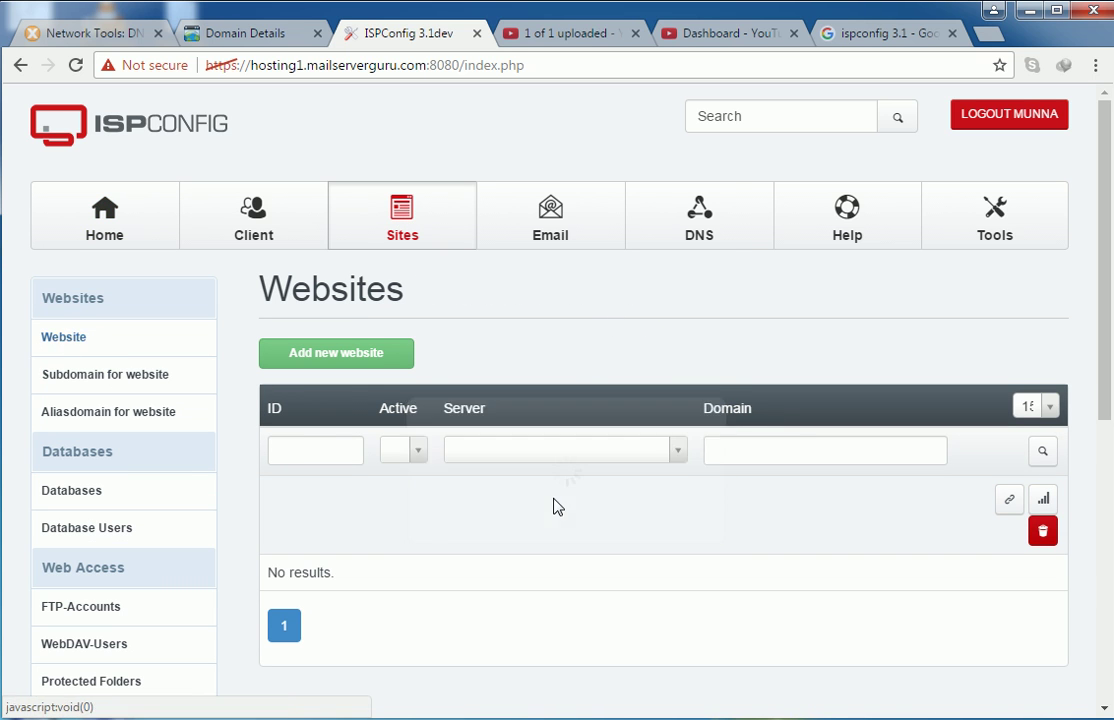
- Start a new website and scroll through the blank Web Domain form's fields
{"action": "left_click", "coordinate": [340, 355]}
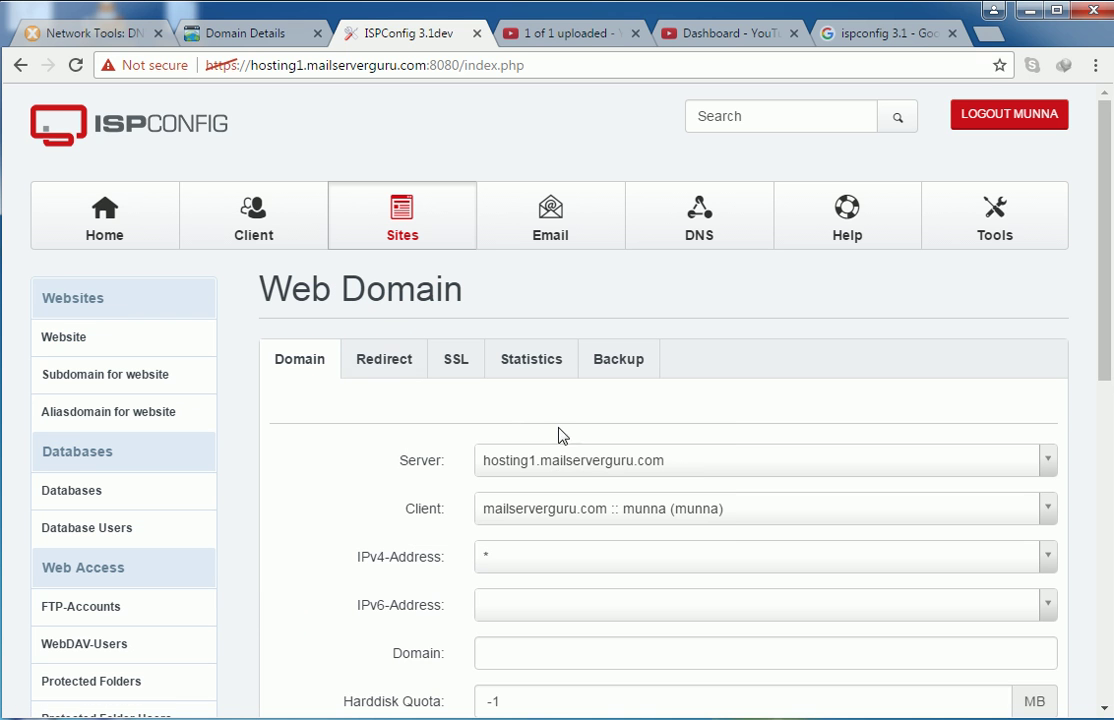
{"action": "scroll", "coordinate": [607, 492], "scroll_direction": "down", "scroll_amount": 2}
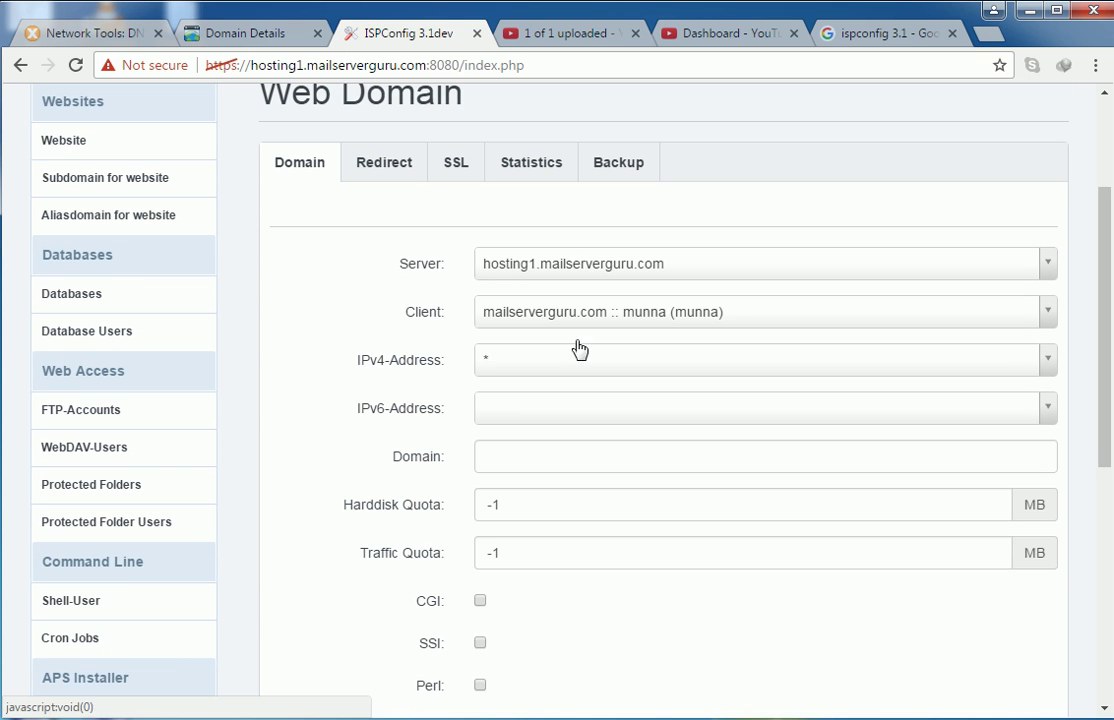
{"action": "scroll", "coordinate": [563, 445], "scroll_direction": "down", "scroll_amount": 1}
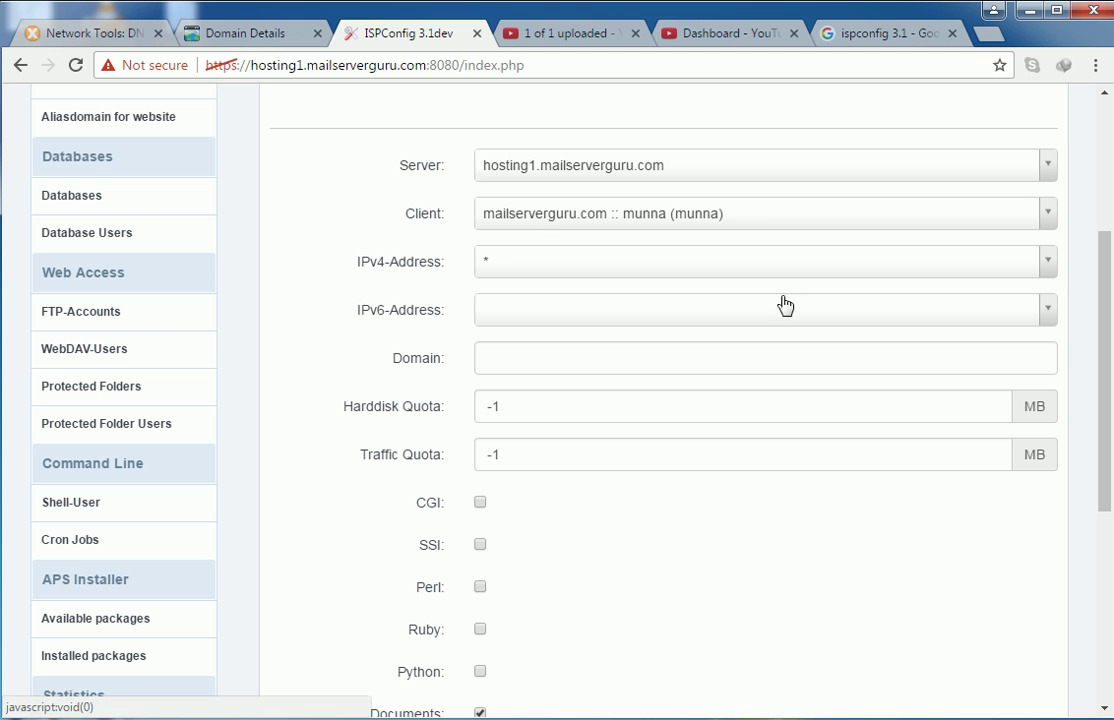
{"action": "scroll", "coordinate": [612, 353], "scroll_direction": "up", "scroll_amount": 2}
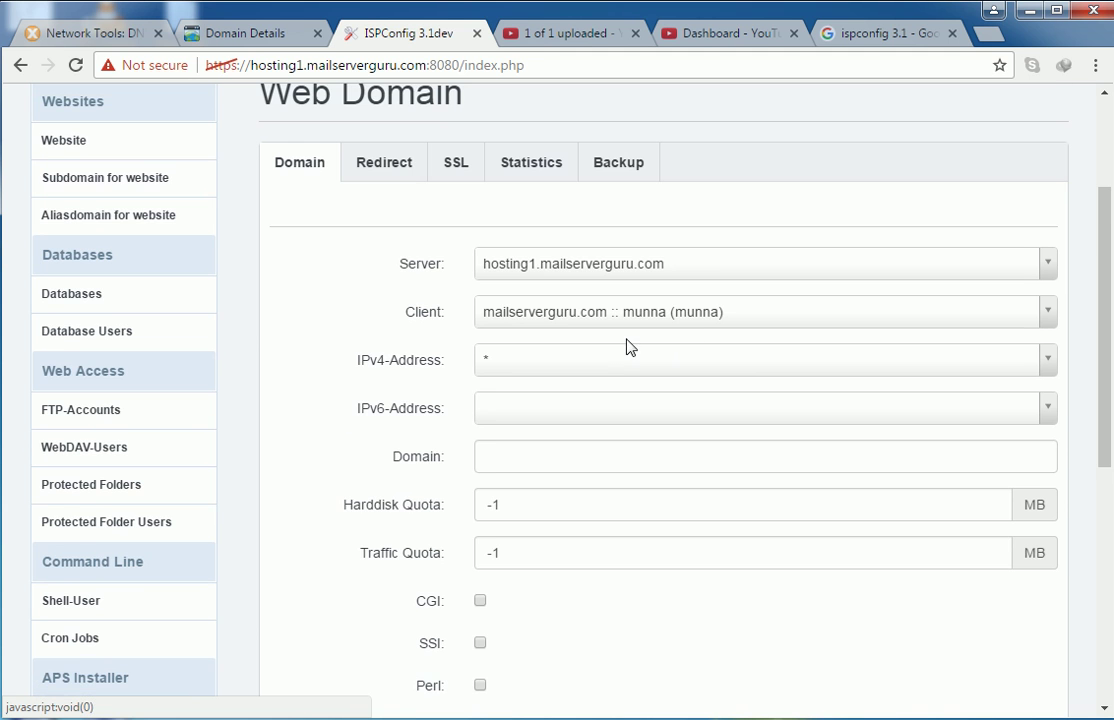
{"action": "scroll", "coordinate": [631, 365], "scroll_direction": "up", "scroll_amount": 1}
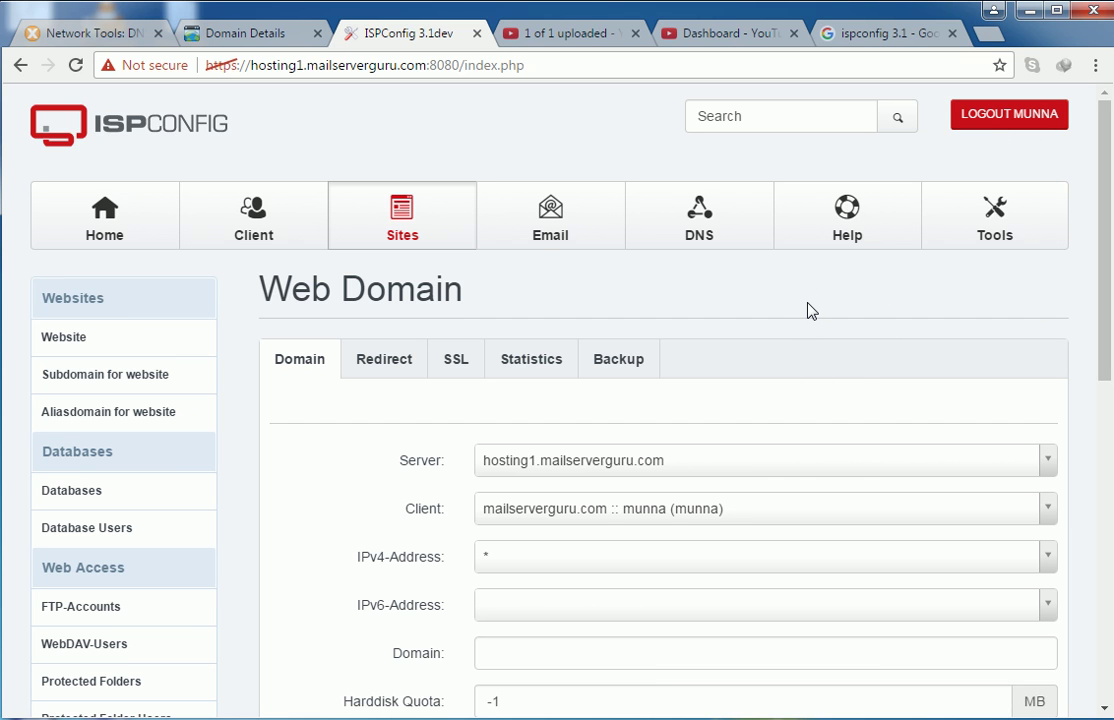
{"action": "scroll", "coordinate": [808, 310], "scroll_direction": "down", "scroll_amount": 1}
{"action": "scroll", "coordinate": [809, 312], "scroll_direction": "up", "scroll_amount": 1}
{"action": "scroll", "coordinate": [817, 382], "scroll_direction": "down", "scroll_amount": 2}
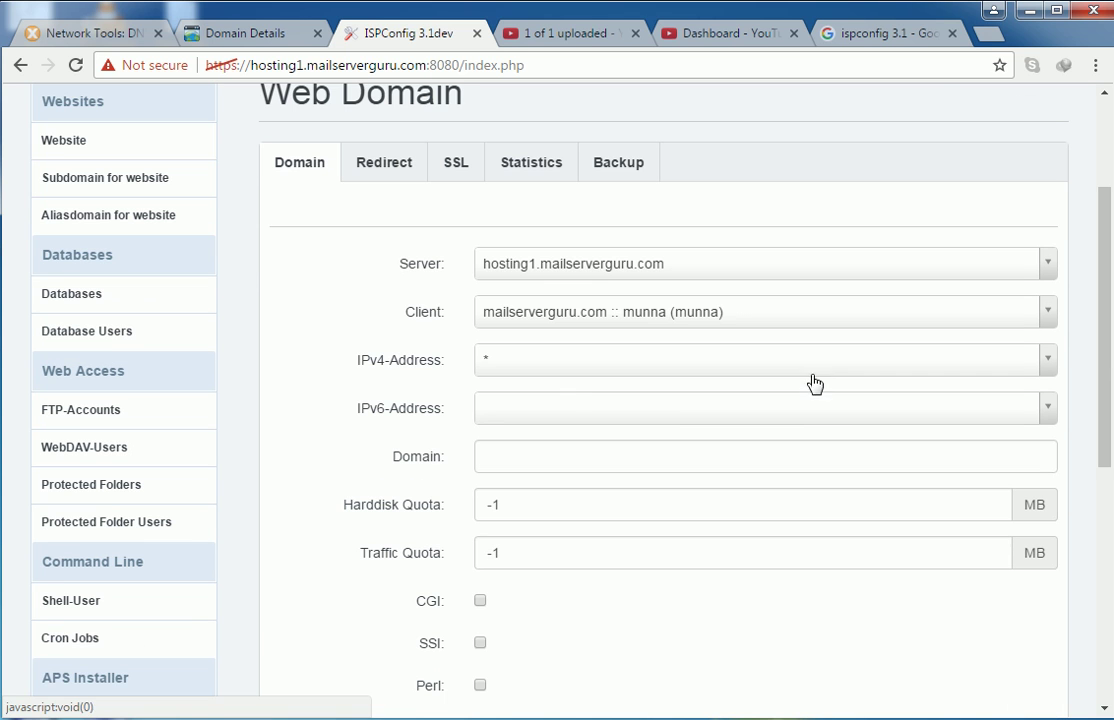
{"action": "scroll", "coordinate": [622, 380], "scroll_direction": "down", "scroll_amount": 1}
{"action": "scroll", "coordinate": [619, 371], "scroll_direction": "up", "scroll_amount": 1}
{"action": "scroll", "coordinate": [548, 476], "scroll_direction": "down", "scroll_amount": 1}
- Enter vmwarelearner.com as the domain, leaving the disk and traffic quotas at -1
{"action": "left_click", "coordinate": [503, 367]}
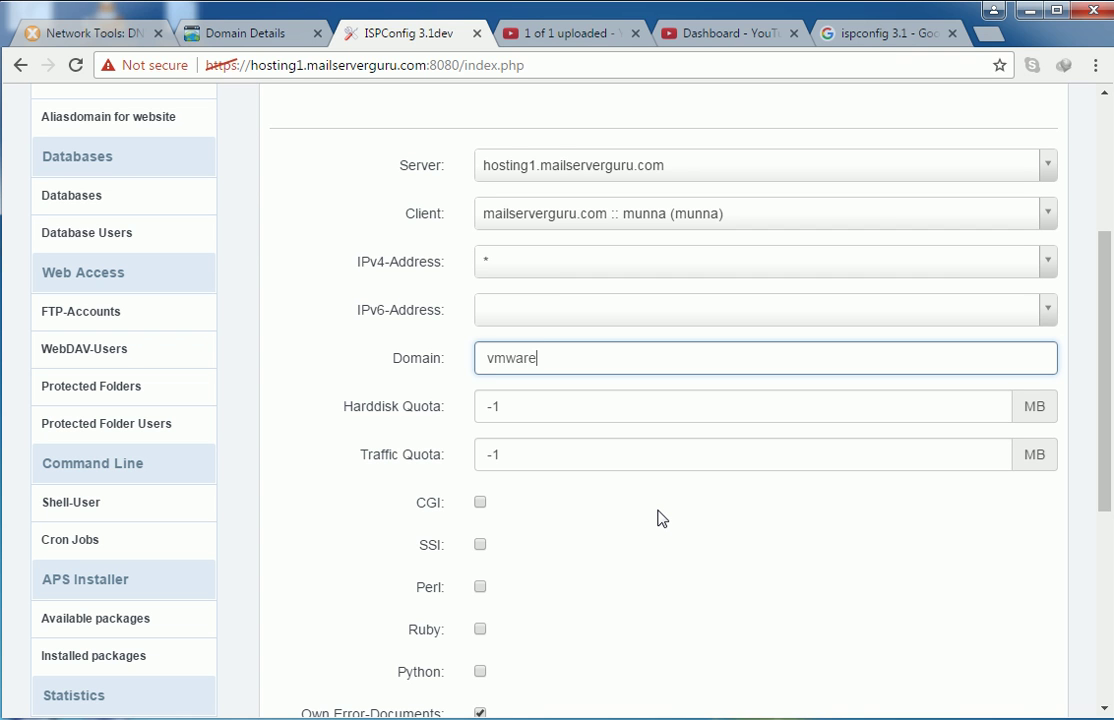
{"action": "type", "text": "vmwarelearner.com"}
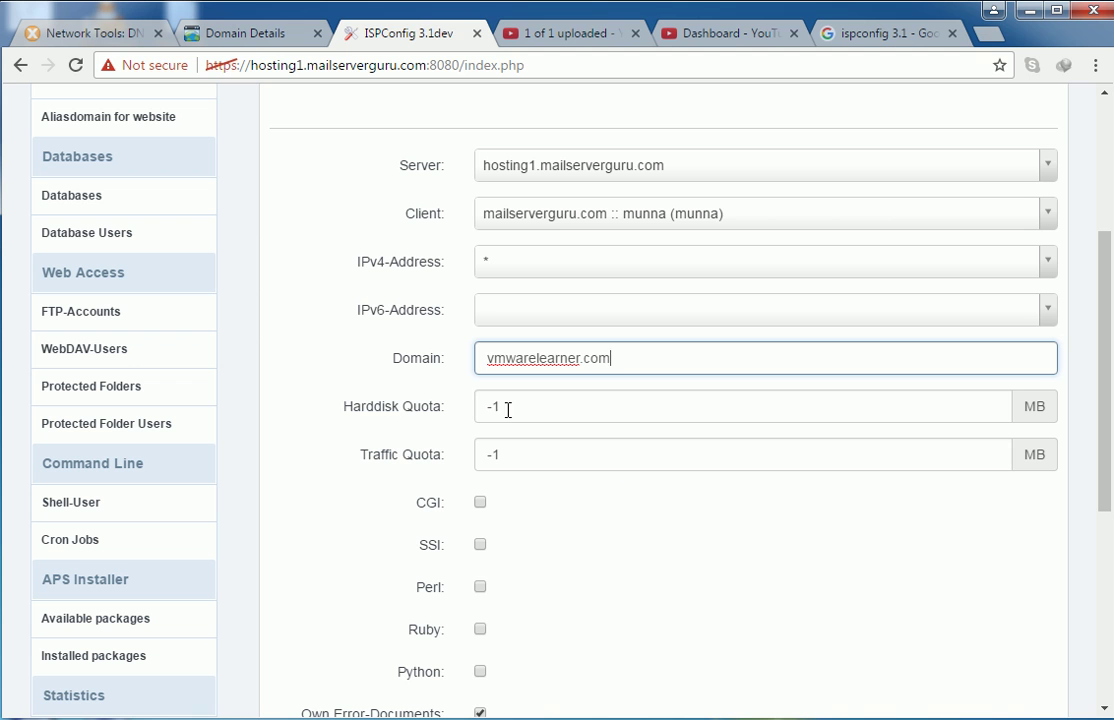
{"action": "key", "text": "Tab"}
{"action": "key", "text": "Tab"}
{"action": "scroll", "coordinate": [370, 458], "scroll_direction": "down", "scroll_amount": 3}
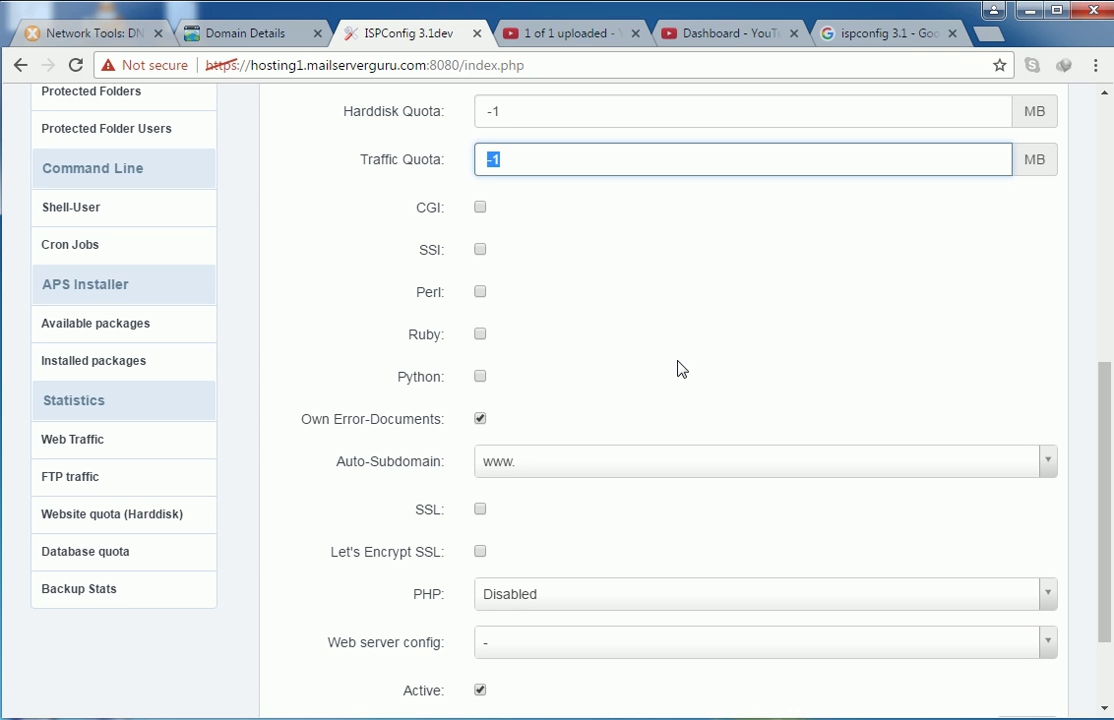
{"action": "scroll", "coordinate": [647, 358], "scroll_direction": "up", "scroll_amount": 2}
{"action": "scroll", "coordinate": [614, 430], "scroll_direction": "down", "scroll_amount": 1}
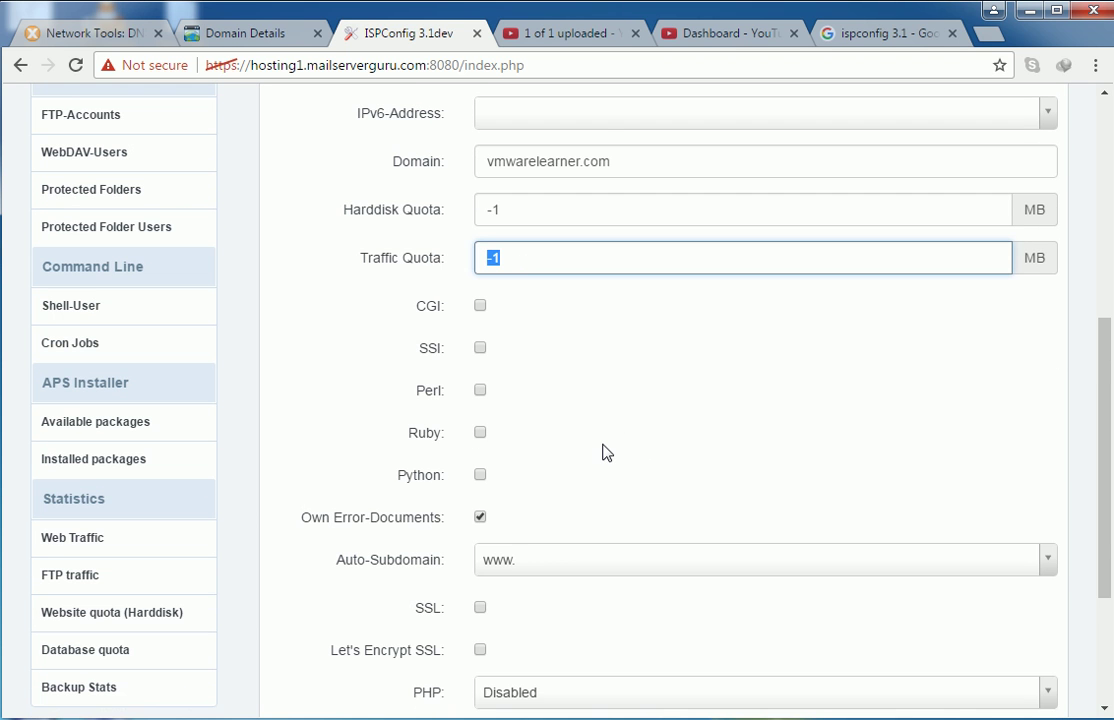
{"action": "scroll", "coordinate": [606, 450], "scroll_direction": "down", "scroll_amount": 1}
{"action": "scroll", "coordinate": [610, 452], "scroll_direction": "down", "scroll_amount": 1}
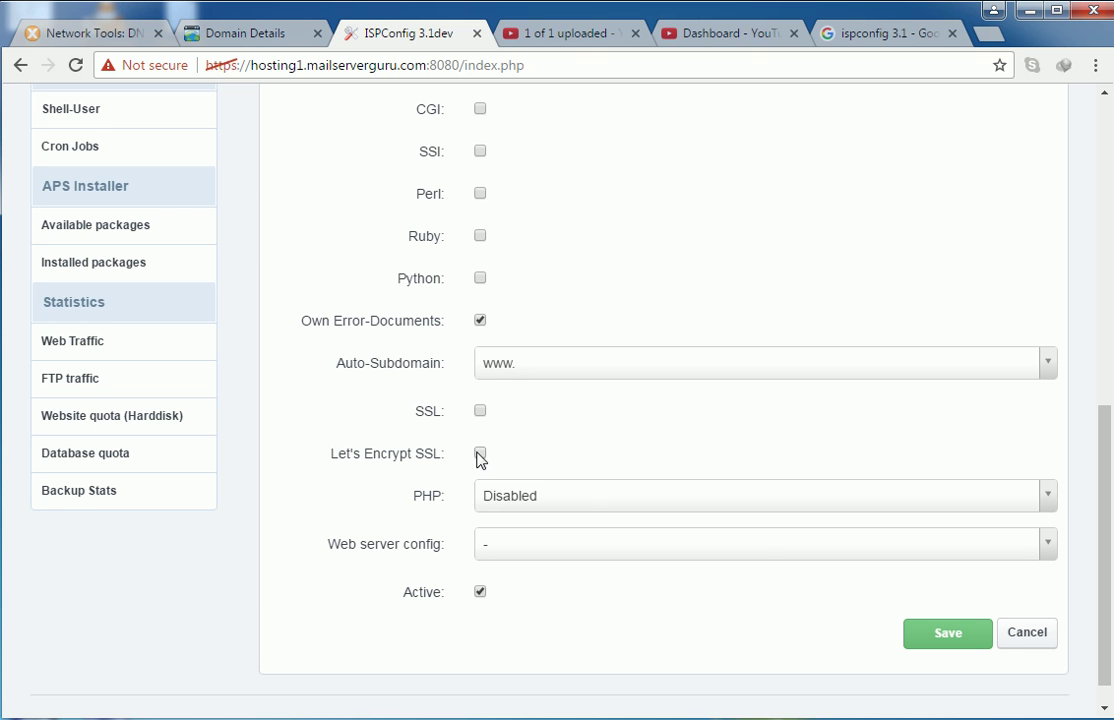
- Set PHP to Fast-CGI with PHP Version left on Default
{"action": "left_click", "coordinate": [526, 502]}
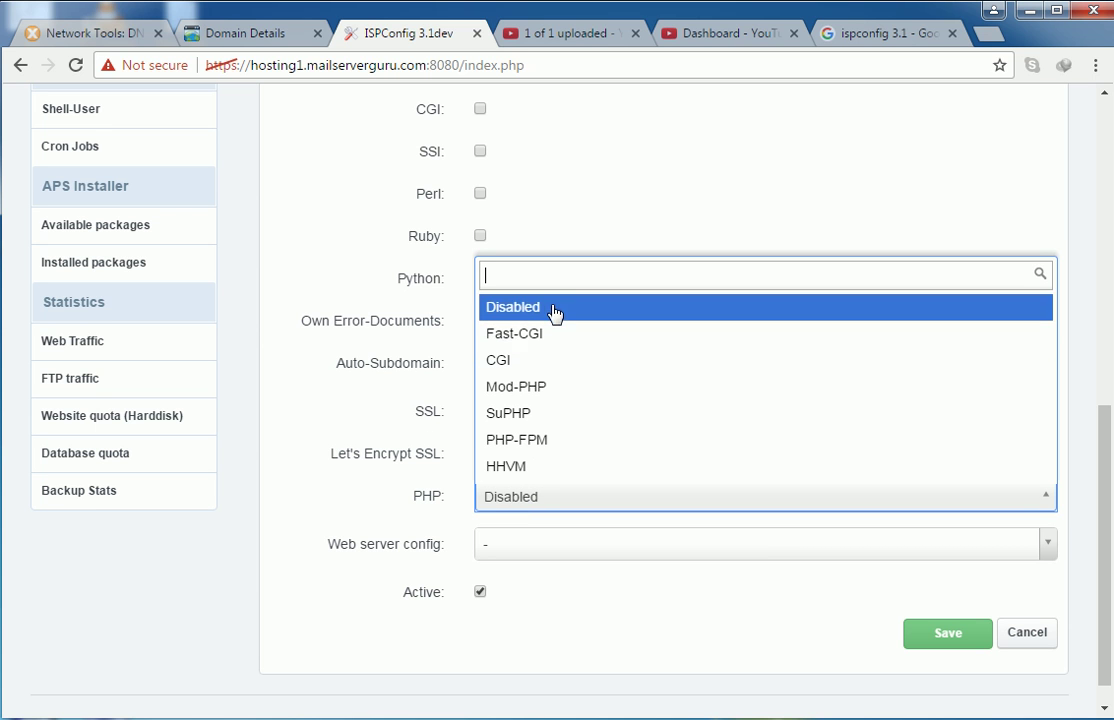
{"action": "left_click", "coordinate": [533, 335]}
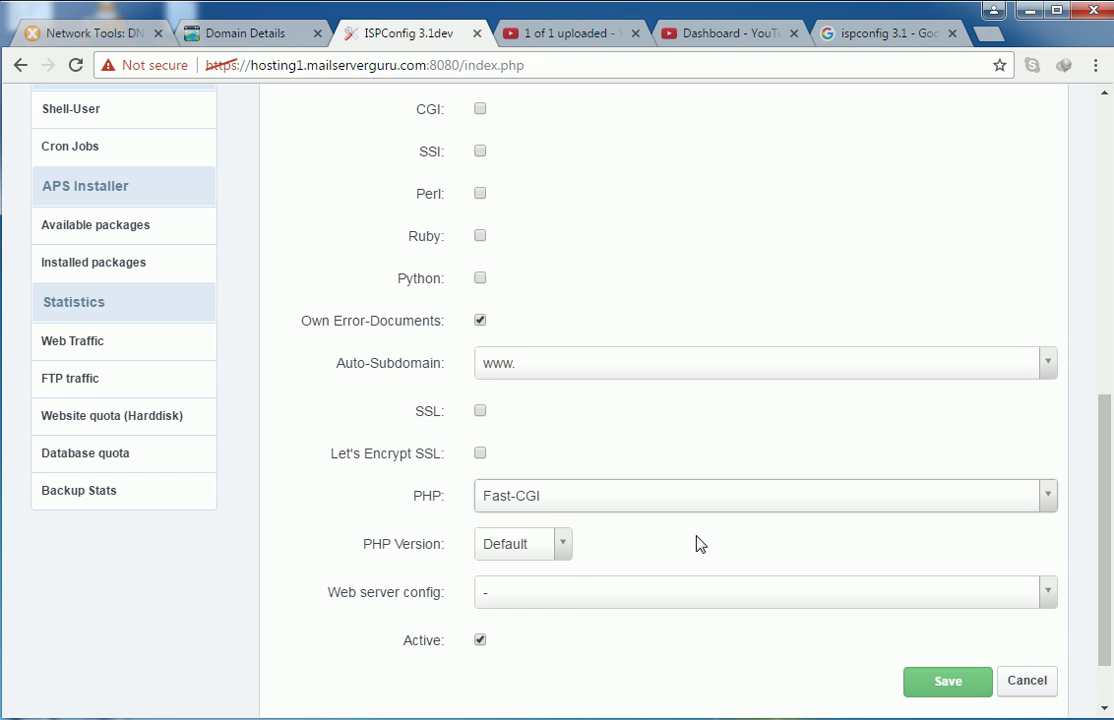
{"action": "left_click", "coordinate": [553, 549]}
{"action": "left_click", "coordinate": [562, 604]}
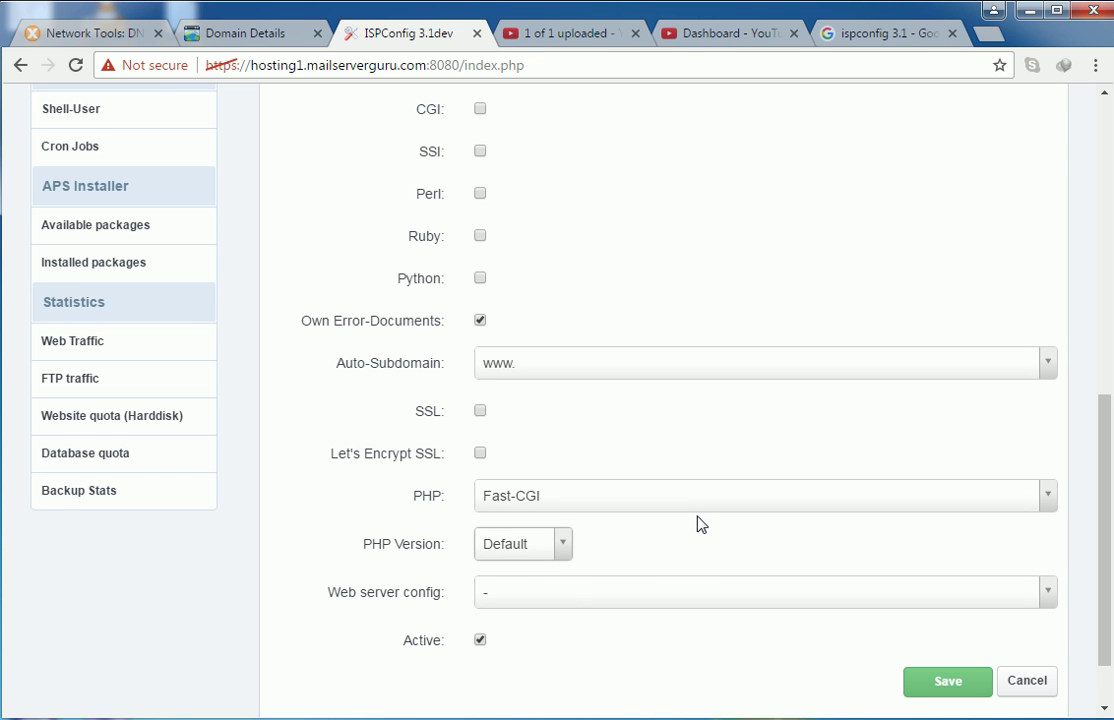
{"action": "scroll", "coordinate": [701, 522], "scroll_direction": "up", "scroll_amount": 2}
{"action": "scroll", "coordinate": [701, 524], "scroll_direction": "up", "scroll_amount": 3}
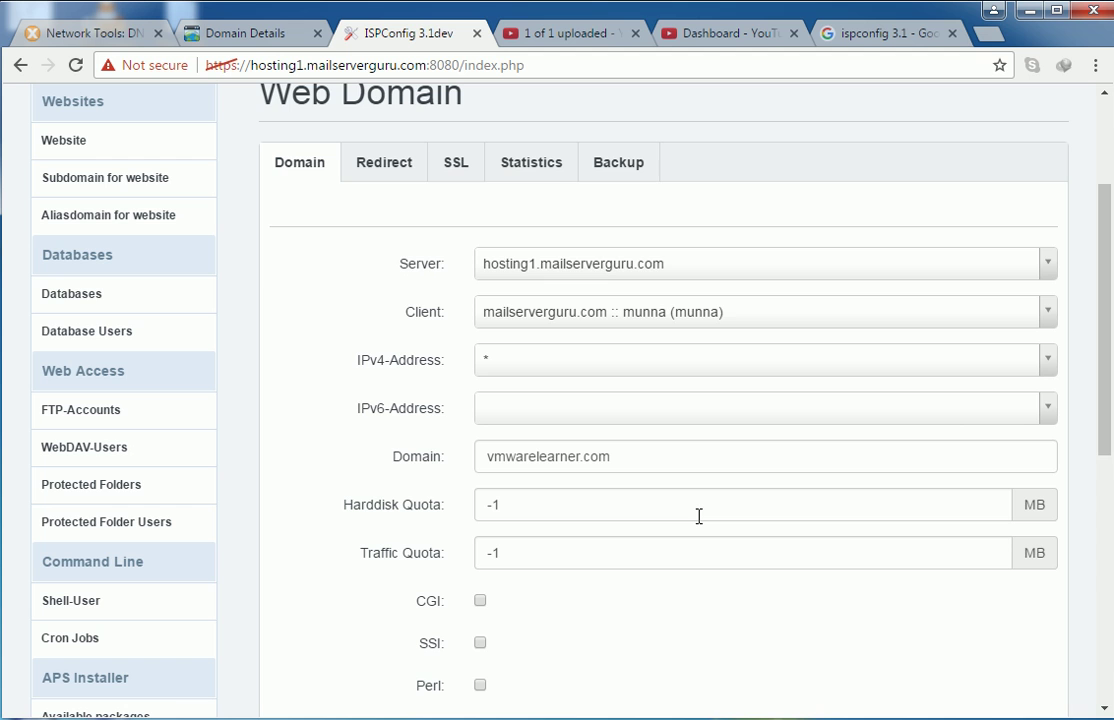
{"action": "scroll", "coordinate": [700, 520], "scroll_direction": "down", "scroll_amount": 5}
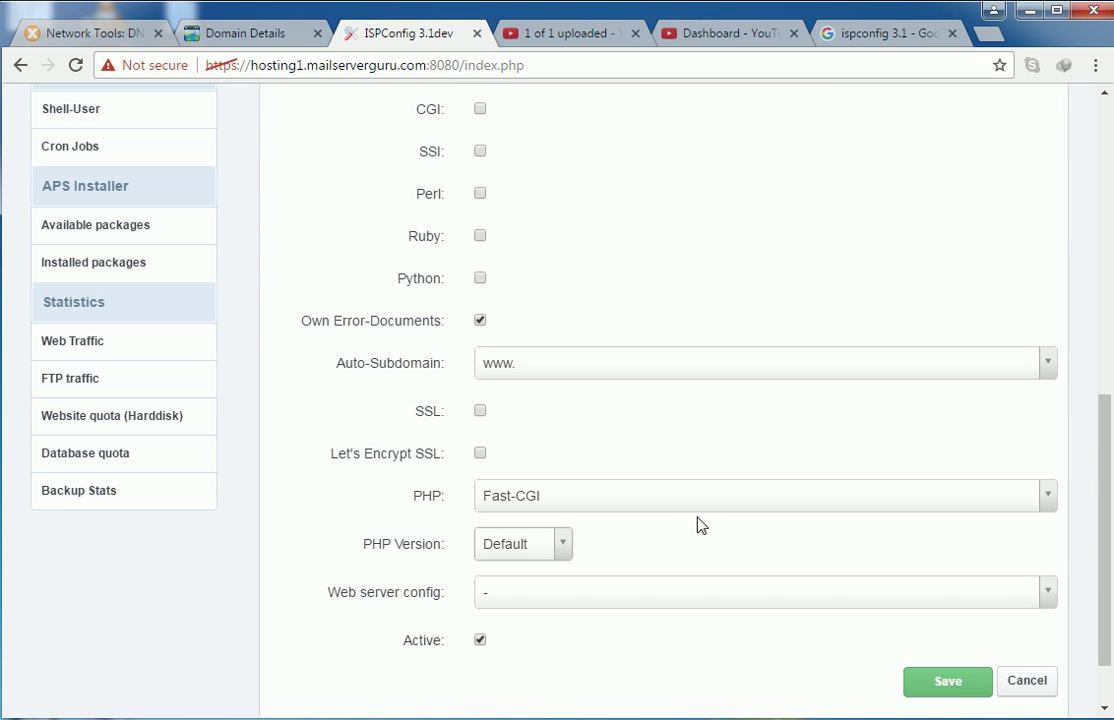
- Save the website and confirm vmwarelearner.com is listed as active website ID 1
{"action": "left_click", "coordinate": [950, 686]}
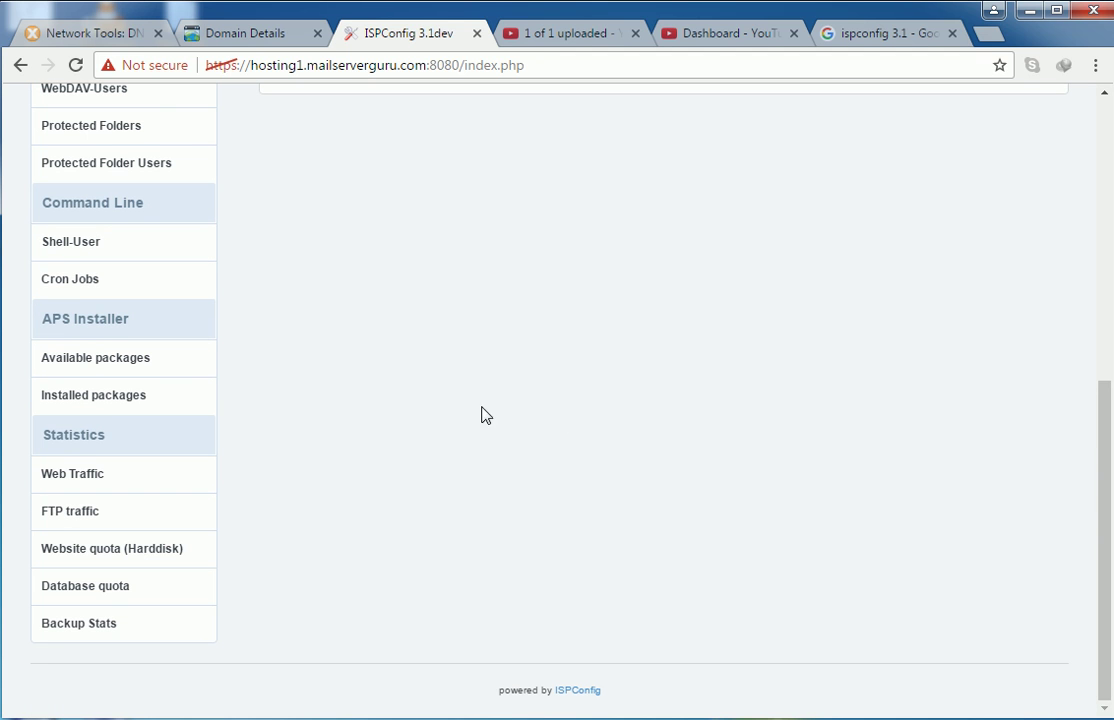
{"action": "scroll", "coordinate": [500, 422], "scroll_direction": "up", "scroll_amount": 4}
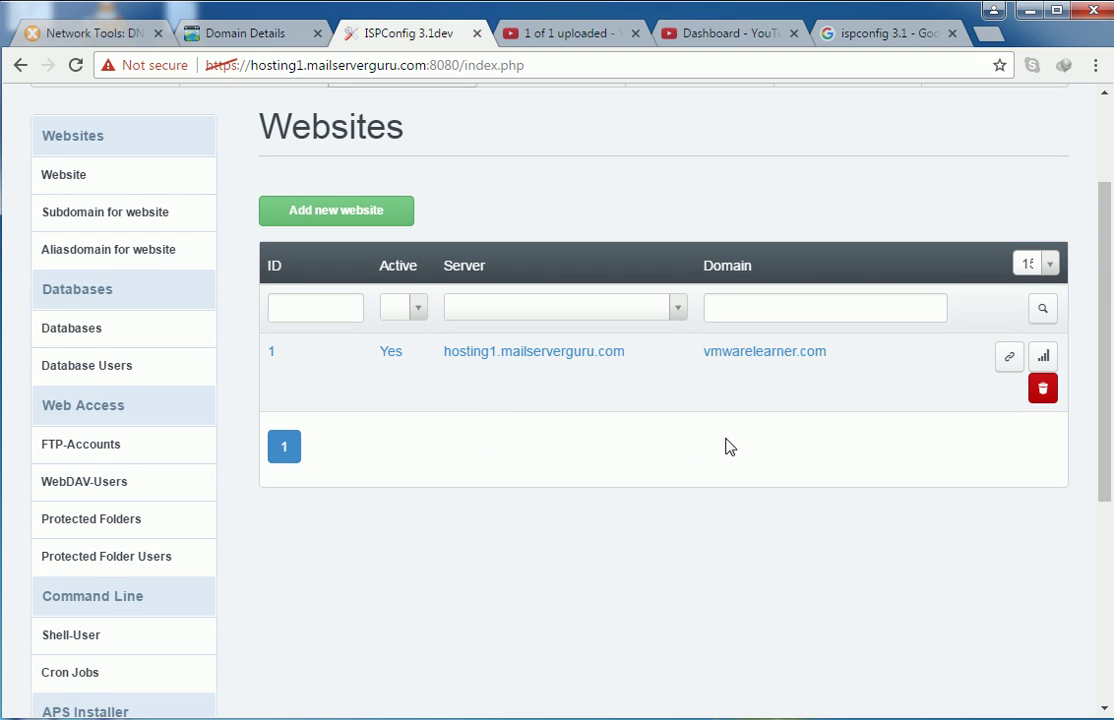
{"action": "scroll", "coordinate": [705, 438], "scroll_direction": "up", "scroll_amount": 1}
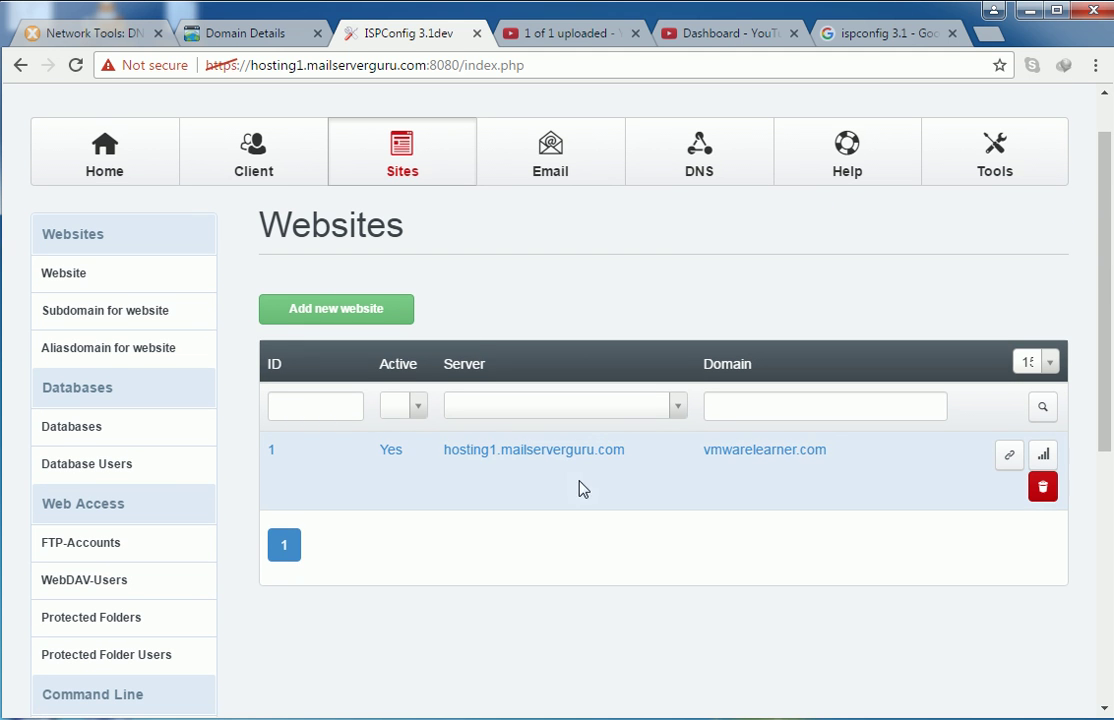
{"action": "left_click_drag", "start_coordinate": [833, 452], "coordinate": [707, 452]}
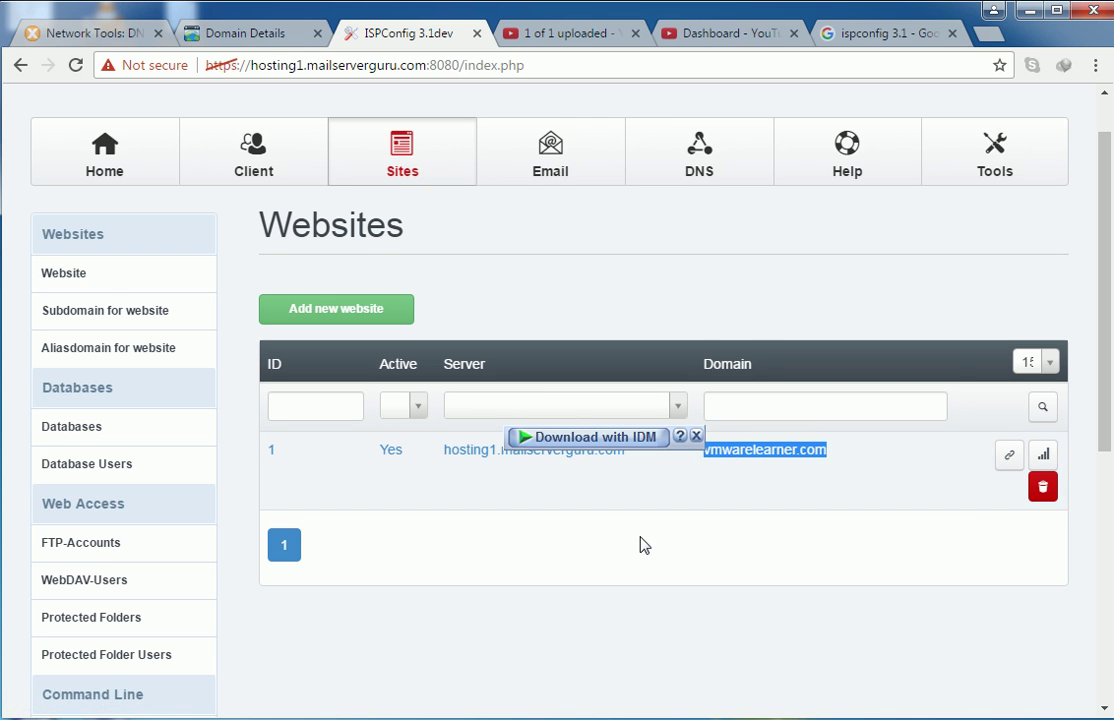
{"action": "left_click", "coordinate": [588, 563]}
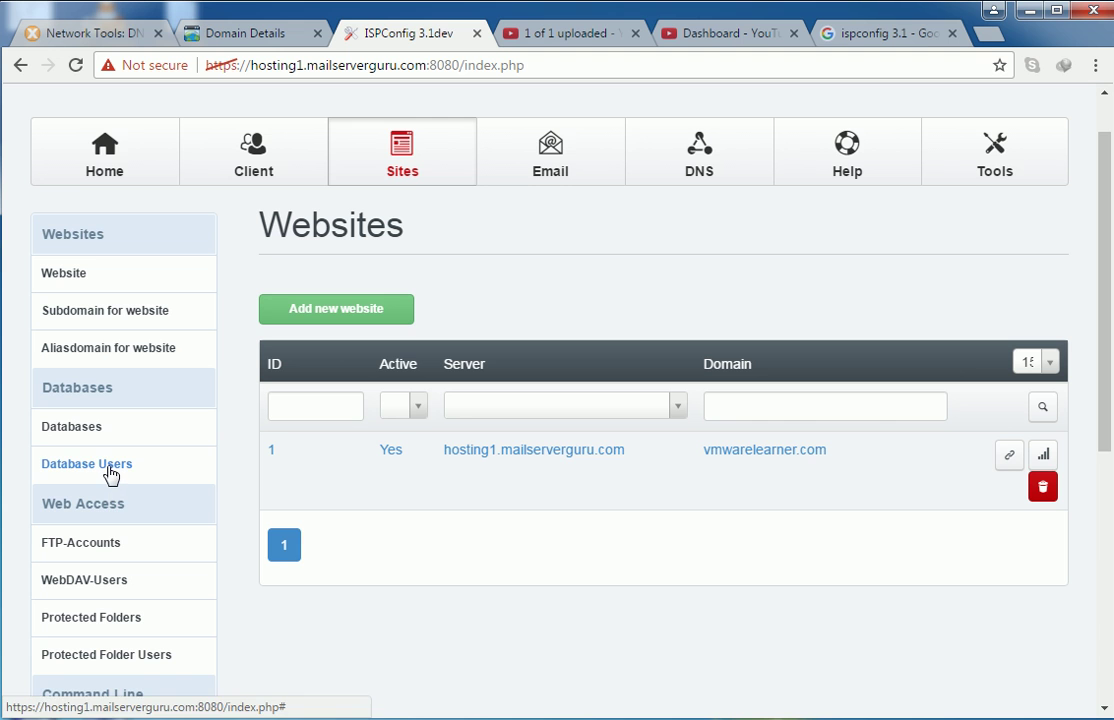
- Start a new database user and enter vmware after the c[CLIENTID] prefix, giving c2vmware
{"action": "left_click", "coordinate": [79, 471]}
{"action": "scroll", "coordinate": [450, 370], "scroll_direction": "down", "scroll_amount": 1}
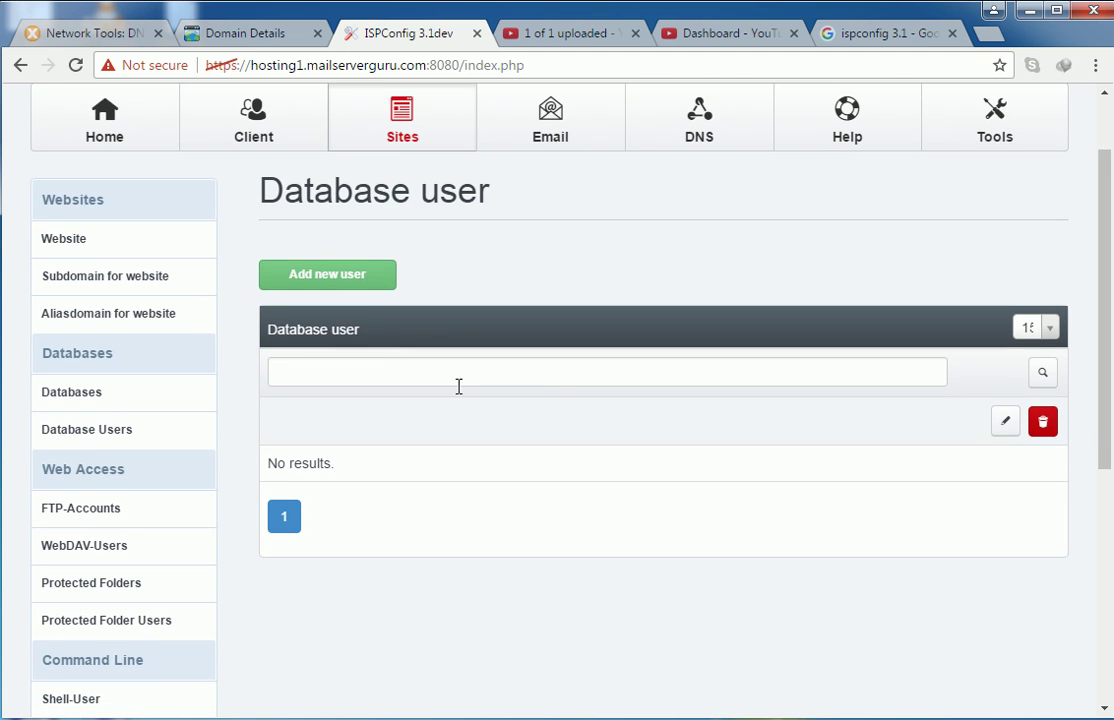
{"action": "left_click", "coordinate": [356, 287]}
{"action": "scroll", "coordinate": [545, 468], "scroll_direction": "down", "scroll_amount": 2}
{"action": "left_click", "coordinate": [612, 306]}
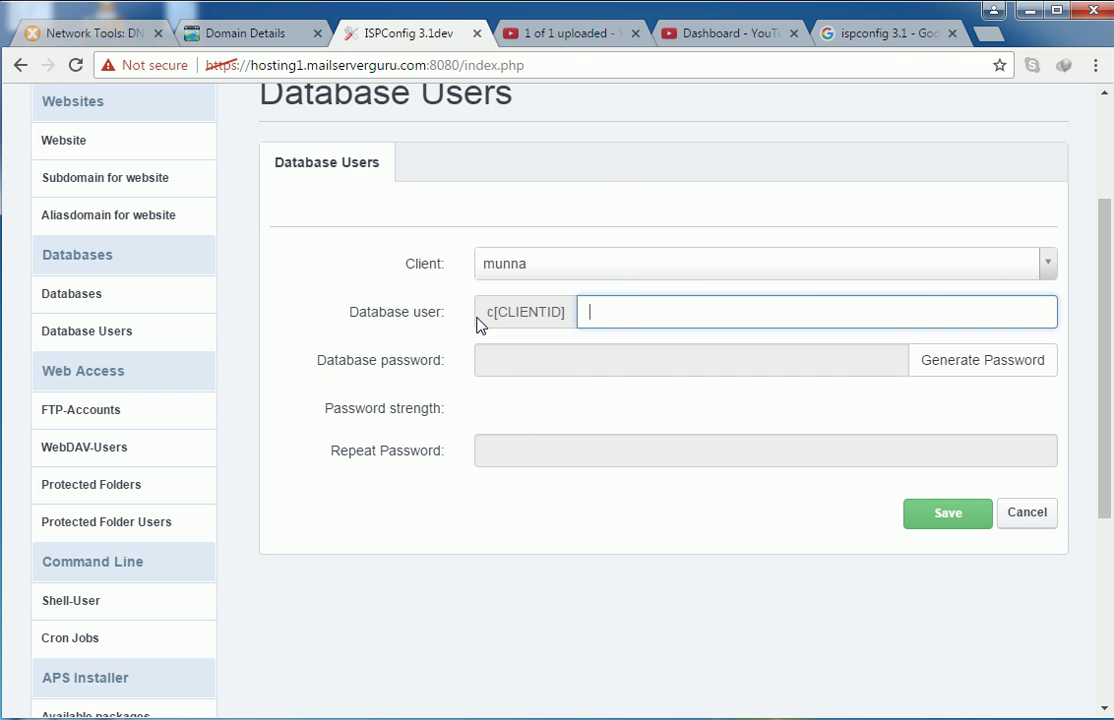
{"action": "left_click_drag", "start_coordinate": [484, 312], "coordinate": [576, 318]}
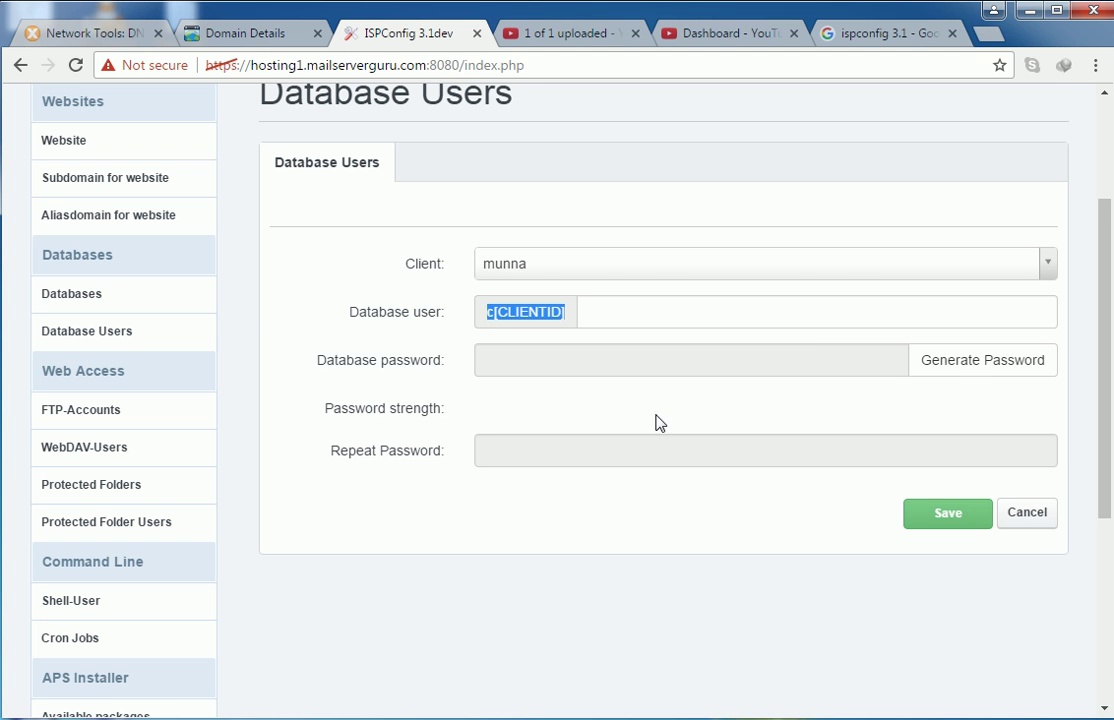
{"action": "scroll", "coordinate": [655, 423], "scroll_direction": "up", "scroll_amount": 2}
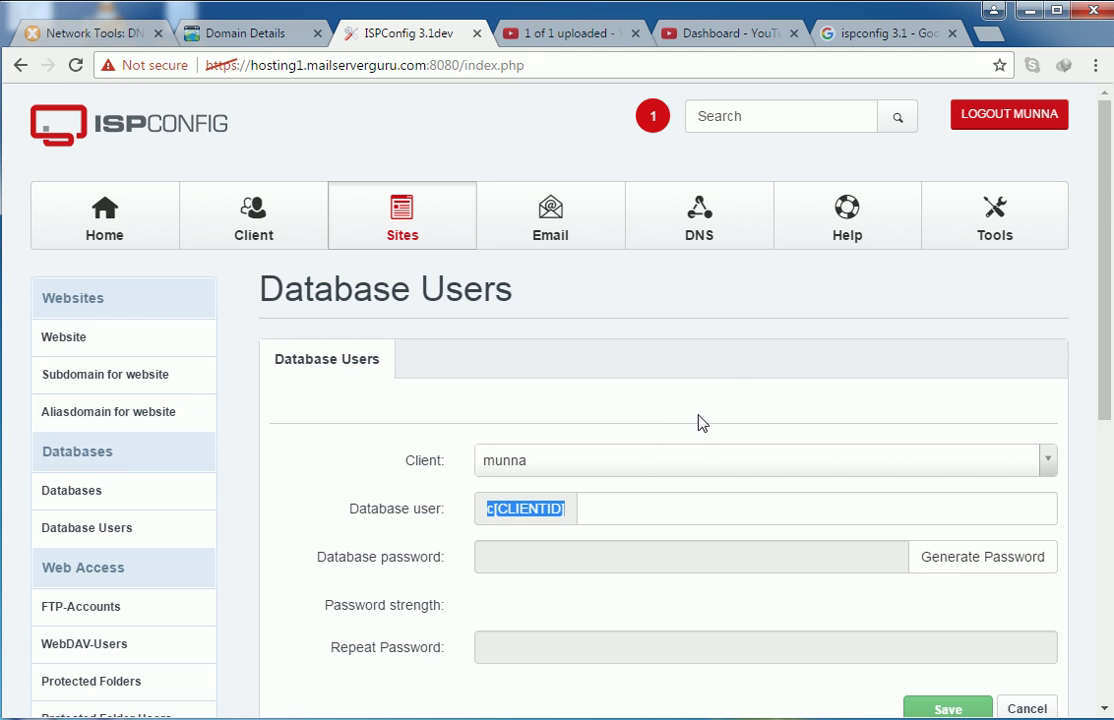
{"action": "left_click", "coordinate": [617, 510]}
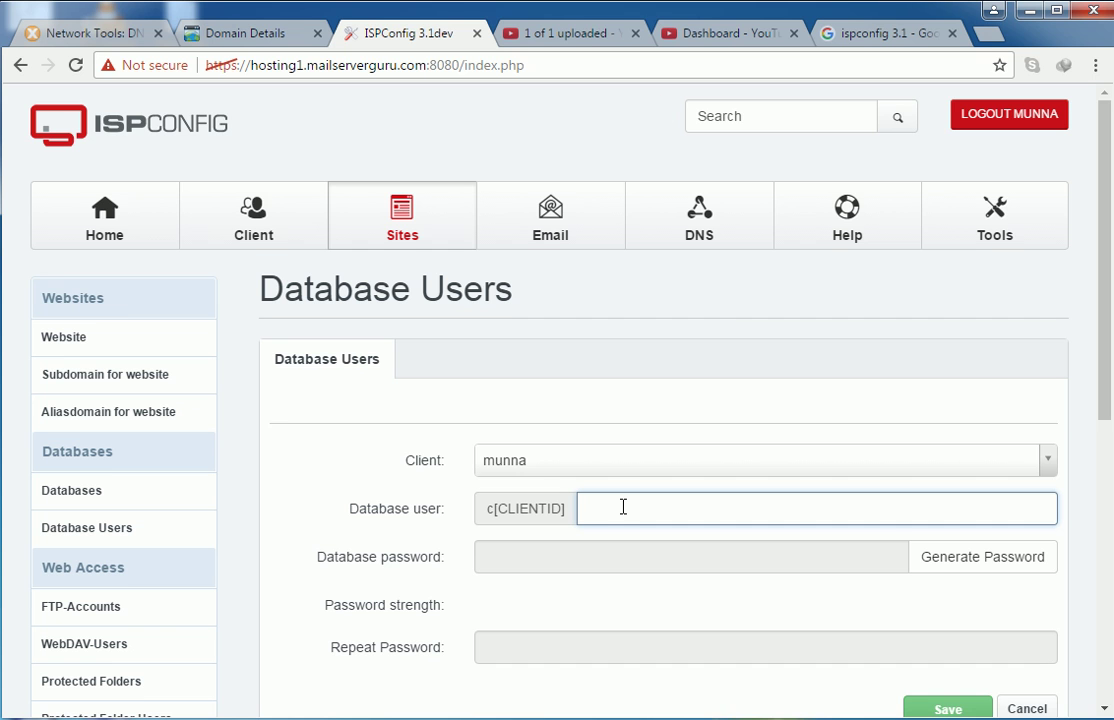
{"action": "scroll", "coordinate": [476, 461], "scroll_direction": "down", "scroll_amount": 1}
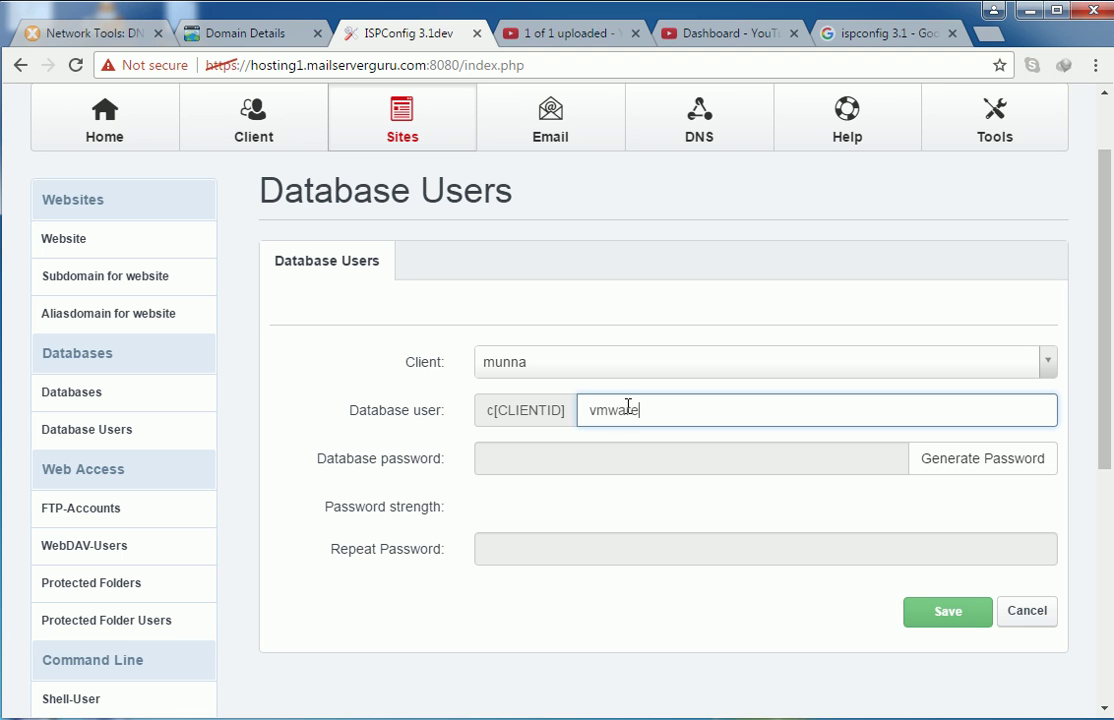
- Enter the database user's password in both password fields and save the user
{"action": "left_click", "coordinate": [537, 463]}
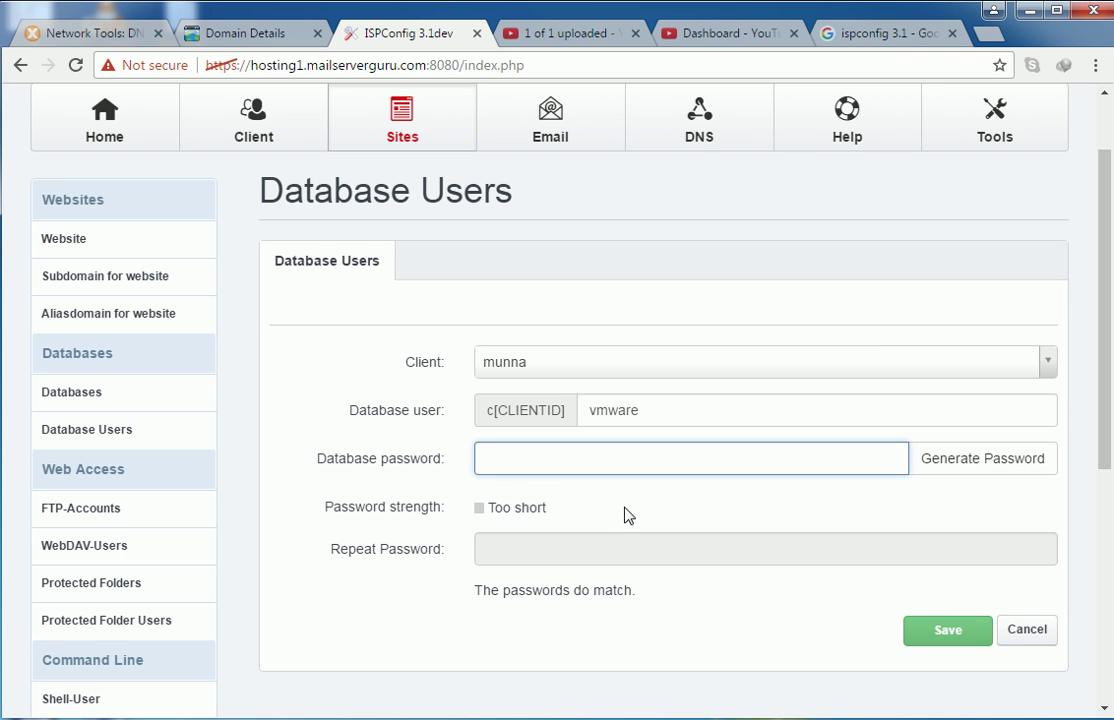
{"action": "type", "text": "1234589"}
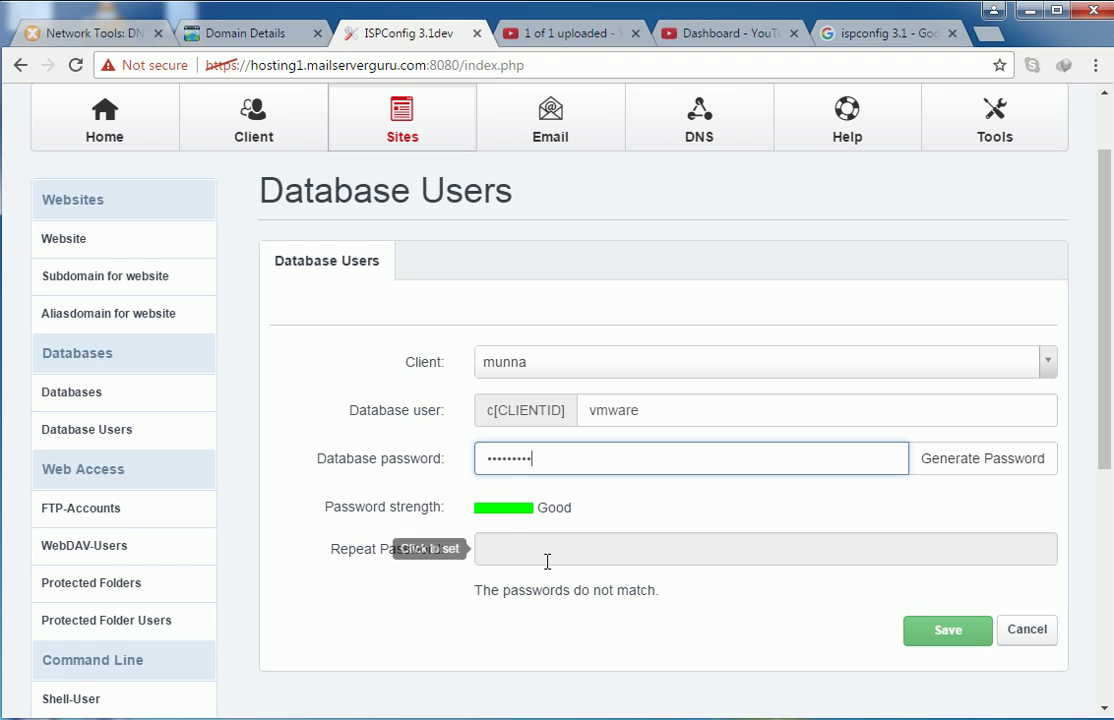
{"action": "left_click", "coordinate": [537, 554]}
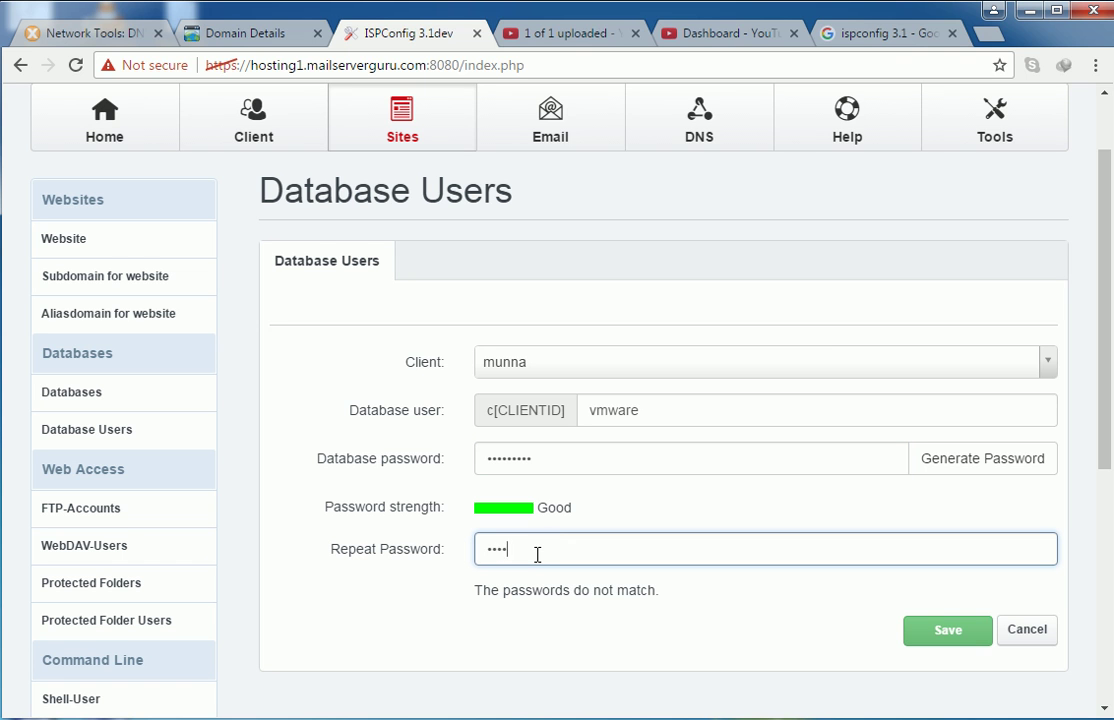
{"action": "type", "text": "123456789"}
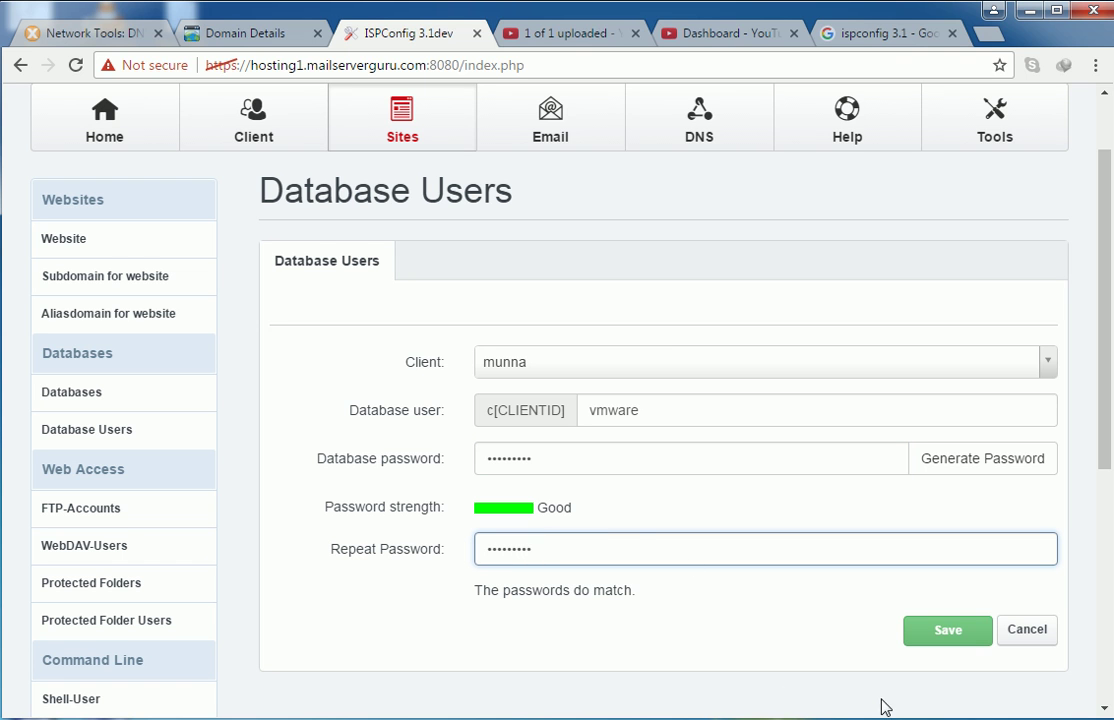
{"action": "left_click", "coordinate": [948, 632]}
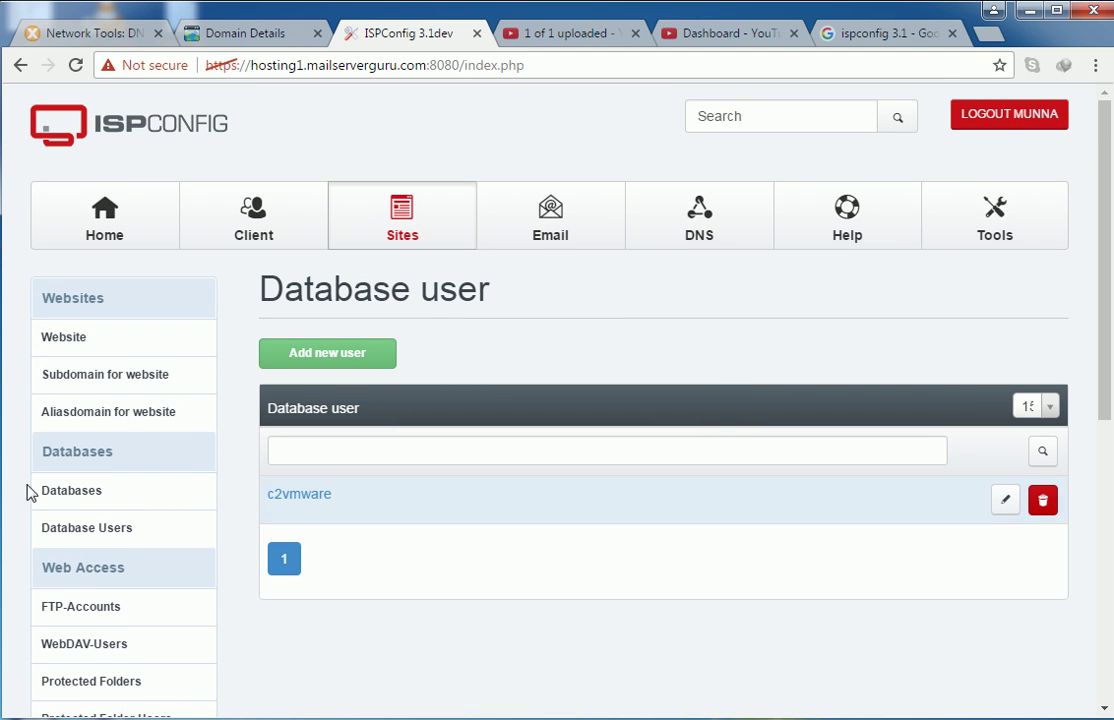
- Start a new database and assign it to the site vmwarelearner.com
{"action": "left_click", "coordinate": [89, 493]}
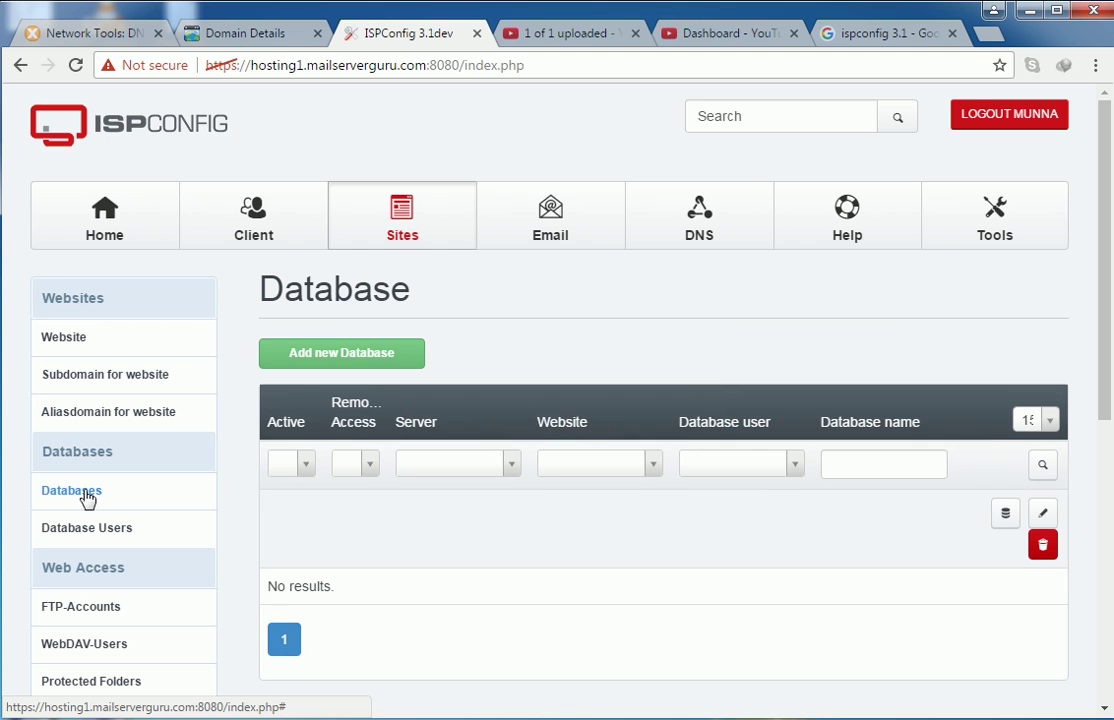
{"action": "scroll", "coordinate": [505, 533], "scroll_direction": "down", "scroll_amount": 2}
{"action": "left_click", "coordinate": [370, 160]}
{"action": "scroll", "coordinate": [326, 403], "scroll_direction": "down", "scroll_amount": 1}
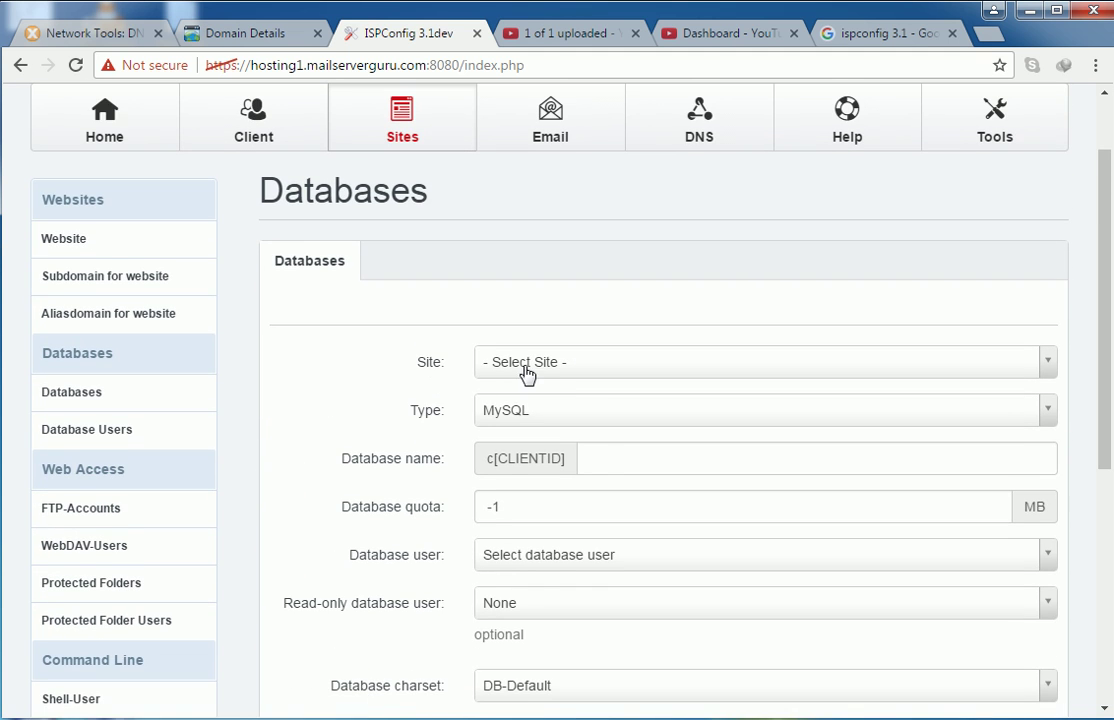
{"action": "scroll", "coordinate": [374, 366], "scroll_direction": "down", "scroll_amount": 1}
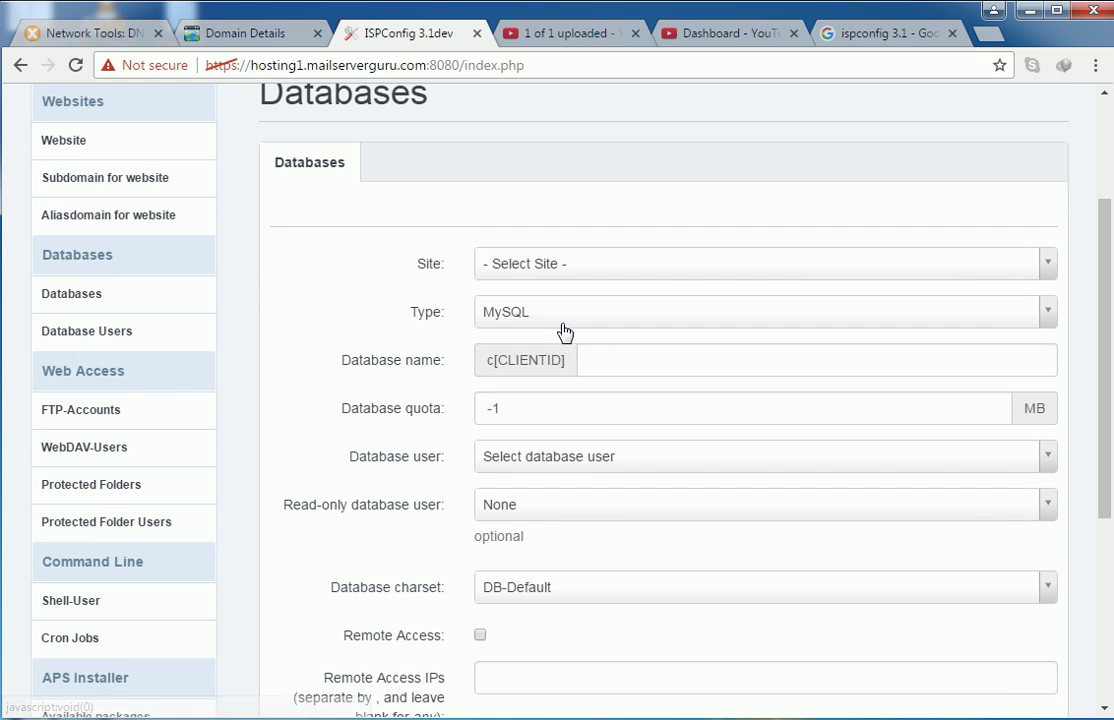
{"action": "left_click", "coordinate": [536, 264]}
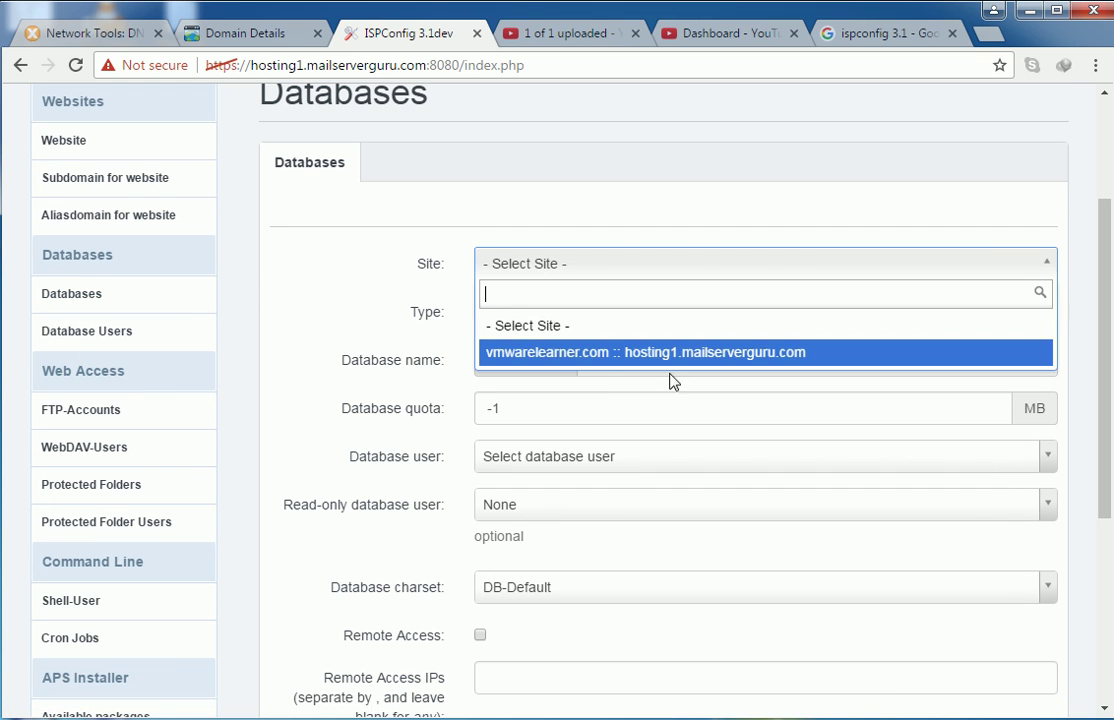
{"action": "left_click", "coordinate": [598, 352]}
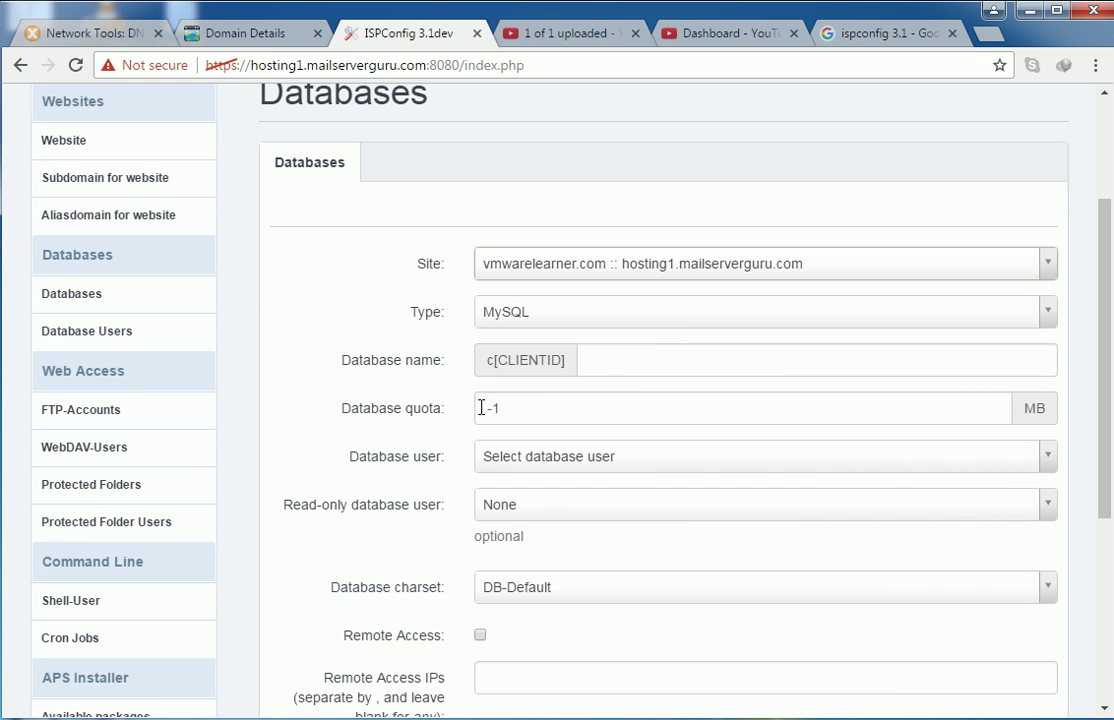
- Name the database vmware, keep quota -1, pick user c2vmware, enable remote access, and save
{"action": "scroll", "coordinate": [481, 408], "scroll_direction": "down", "scroll_amount": 1}
{"action": "left_click", "coordinate": [617, 261]}
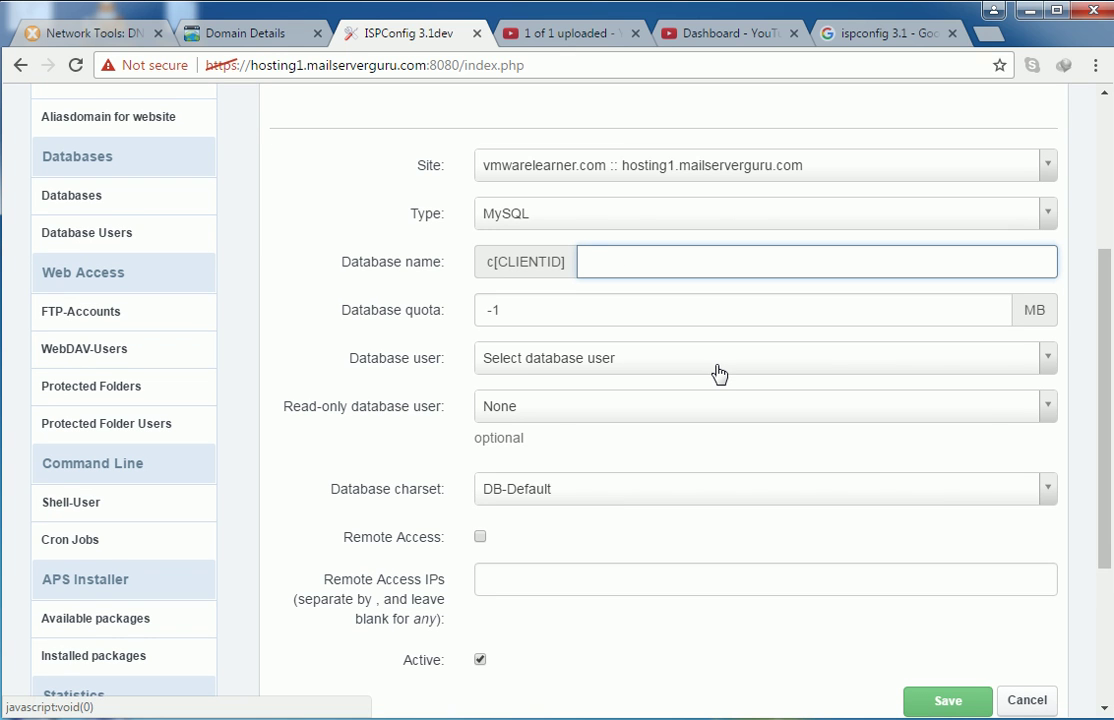
{"action": "double_click", "coordinate": [545, 318]}
{"action": "left_click", "coordinate": [549, 309]}
{"action": "left_click", "coordinate": [530, 366]}
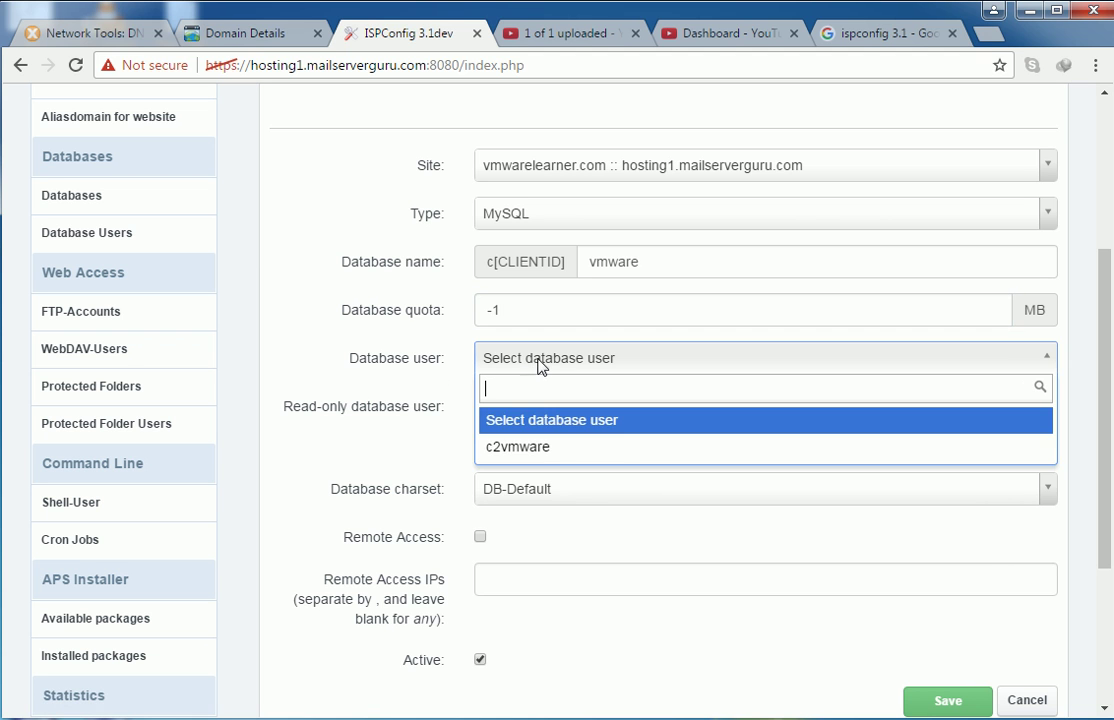
{"action": "left_click", "coordinate": [543, 450]}
{"action": "scroll", "coordinate": [350, 418], "scroll_direction": "down", "scroll_amount": 1}
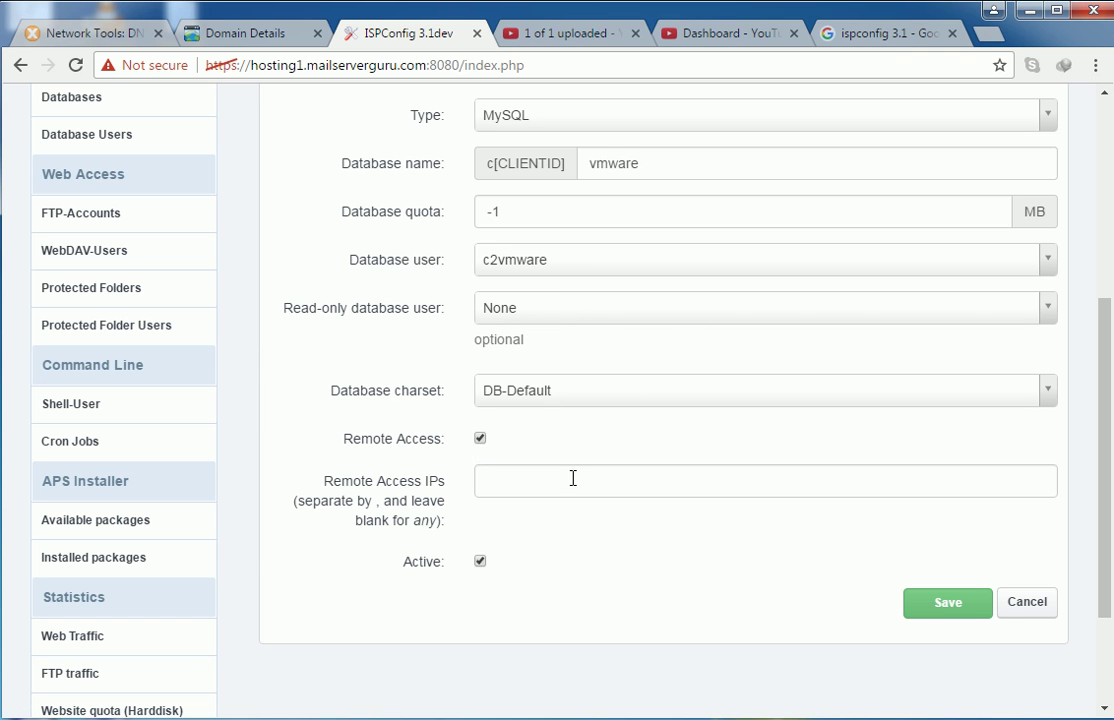
{"action": "scroll", "coordinate": [778, 557], "scroll_direction": "up", "scroll_amount": 3}
{"action": "scroll", "coordinate": [759, 552], "scroll_direction": "down", "scroll_amount": 3}
{"action": "left_click", "coordinate": [908, 610]}
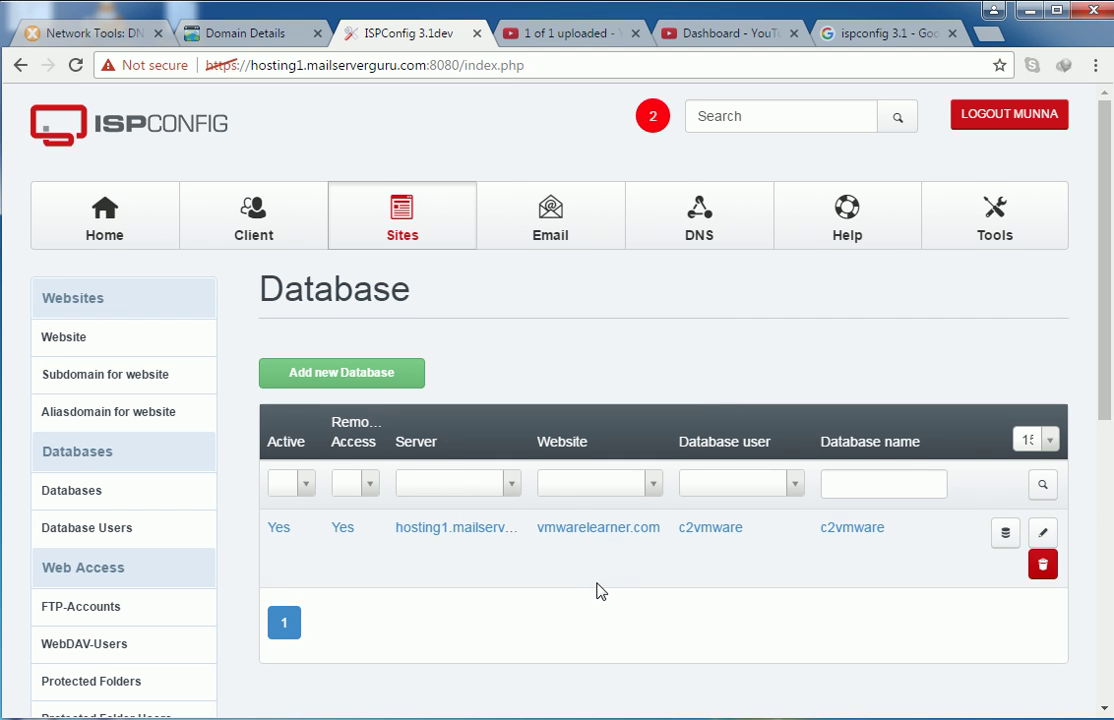
- Scroll down the empty FTP-User list under Sites
{"action": "scroll", "coordinate": [597, 590], "scroll_direction": "down", "scroll_amount": 1}
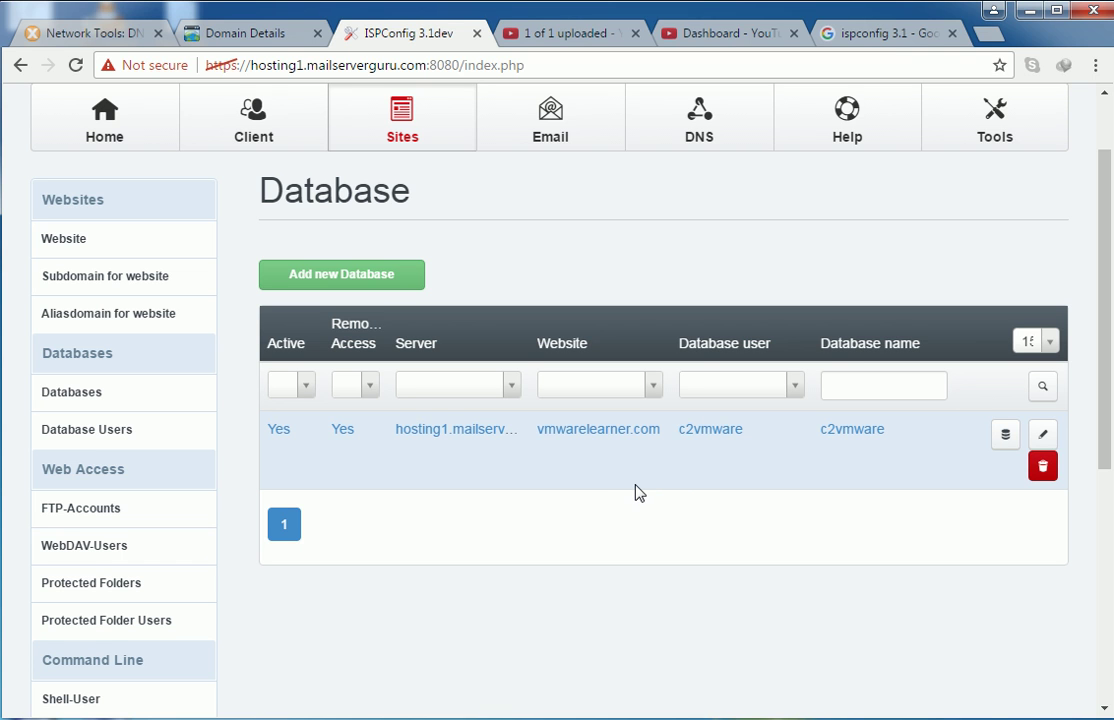
{"action": "scroll", "coordinate": [650, 484], "scroll_direction": "down", "scroll_amount": 1}
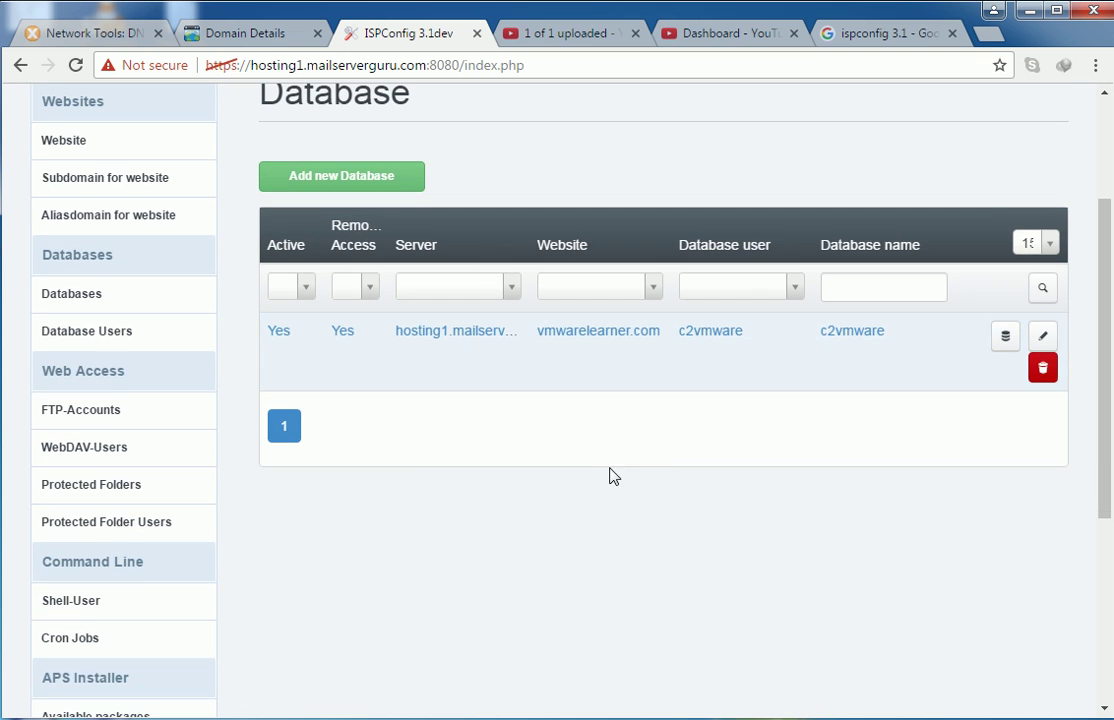
- Start a new FTP user and keep vmwarelearner.com as its website
{"action": "left_click", "coordinate": [92, 414]}
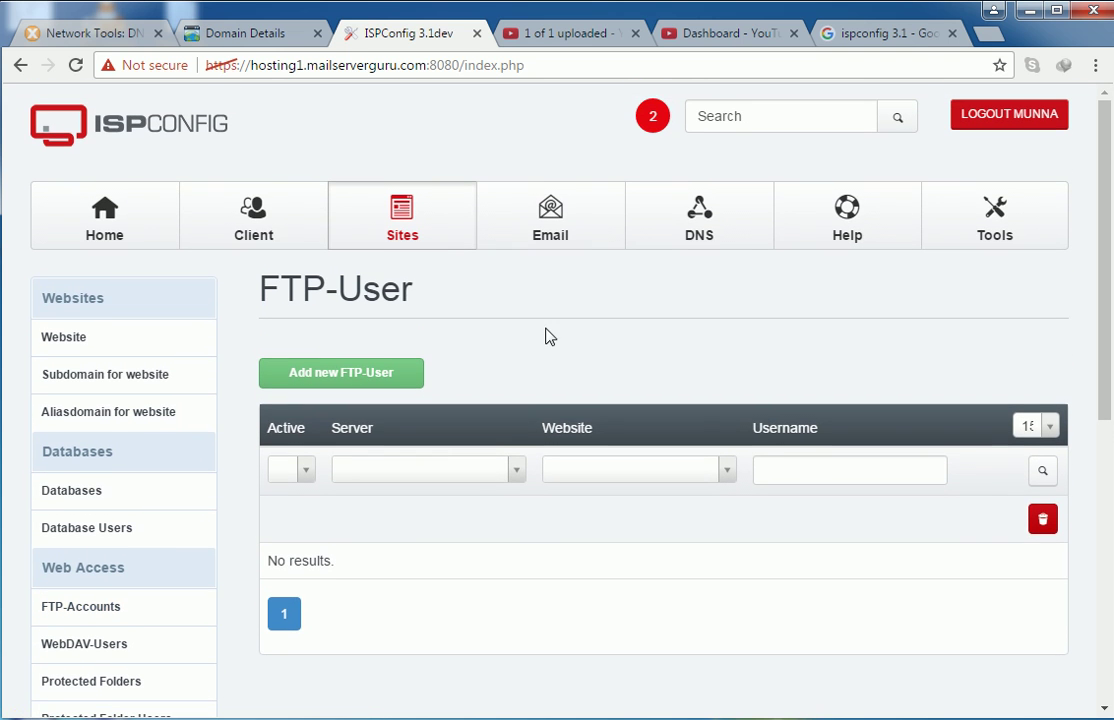
{"action": "left_click", "coordinate": [340, 376]}
{"action": "right_click", "coordinate": [341, 374]}
{"action": "left_click", "coordinate": [639, 351]}
{"action": "scroll", "coordinate": [721, 390], "scroll_direction": "down", "scroll_amount": 3}
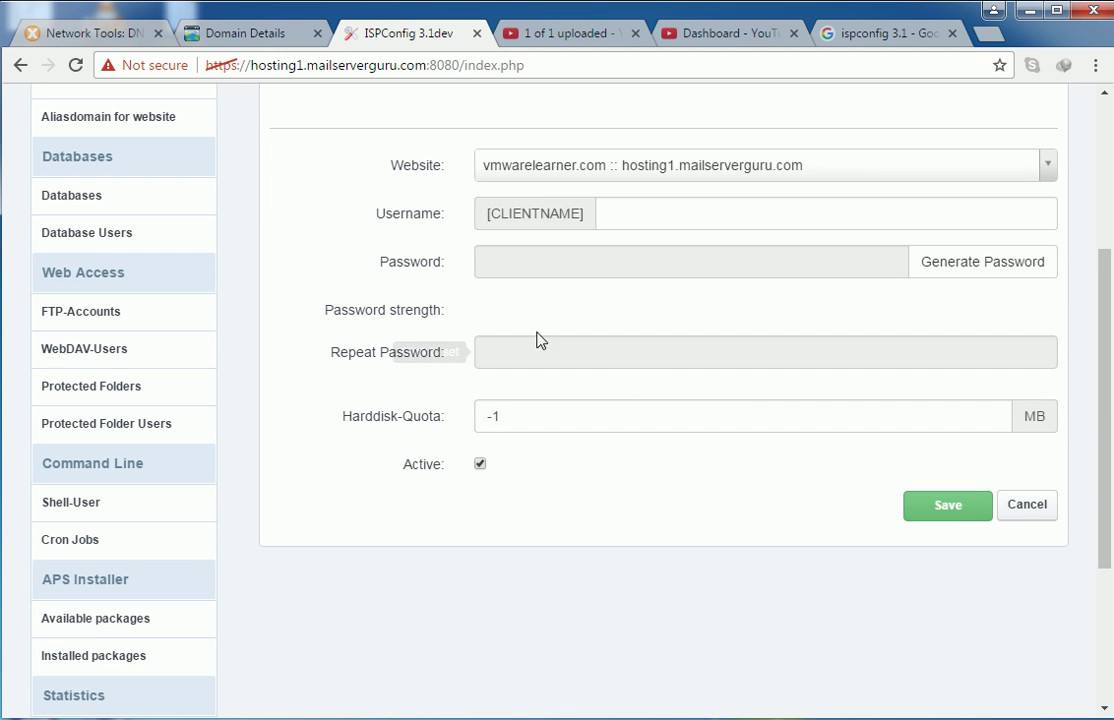
{"action": "left_click", "coordinate": [607, 172]}
{"action": "left_click", "coordinate": [617, 226]}
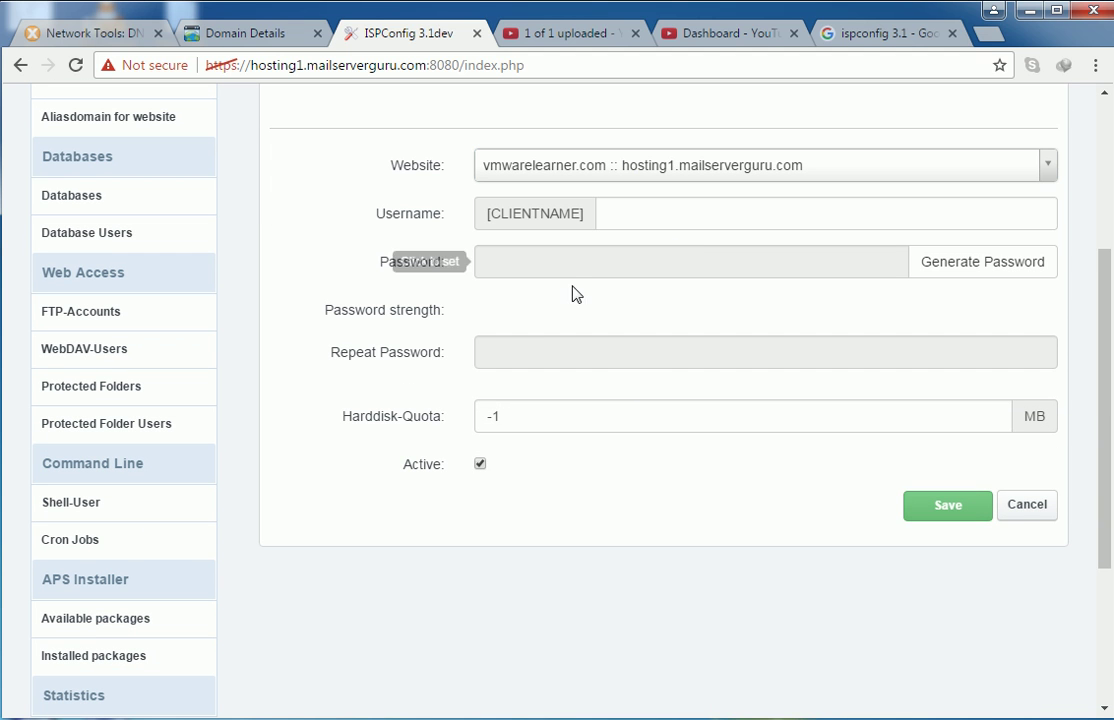
- Enter FTP username vmware and the same password in both password fields
{"action": "left_click", "coordinate": [615, 211]}
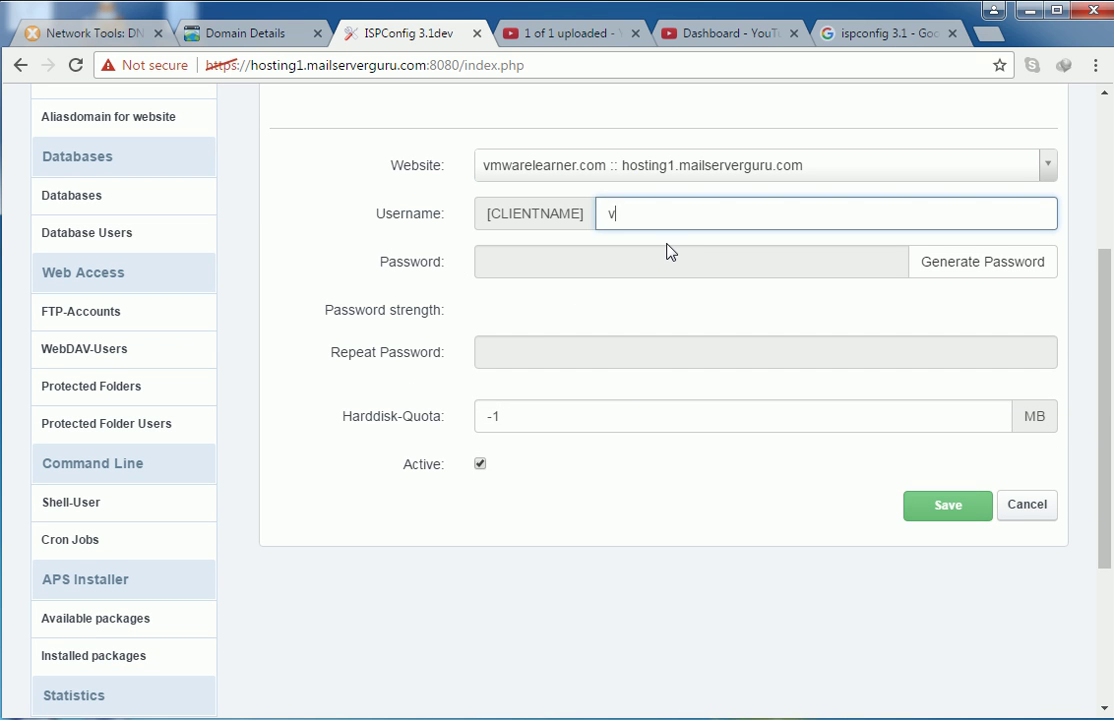
{"action": "type", "text": "vmware"}
{"action": "left_click", "coordinate": [667, 251]}
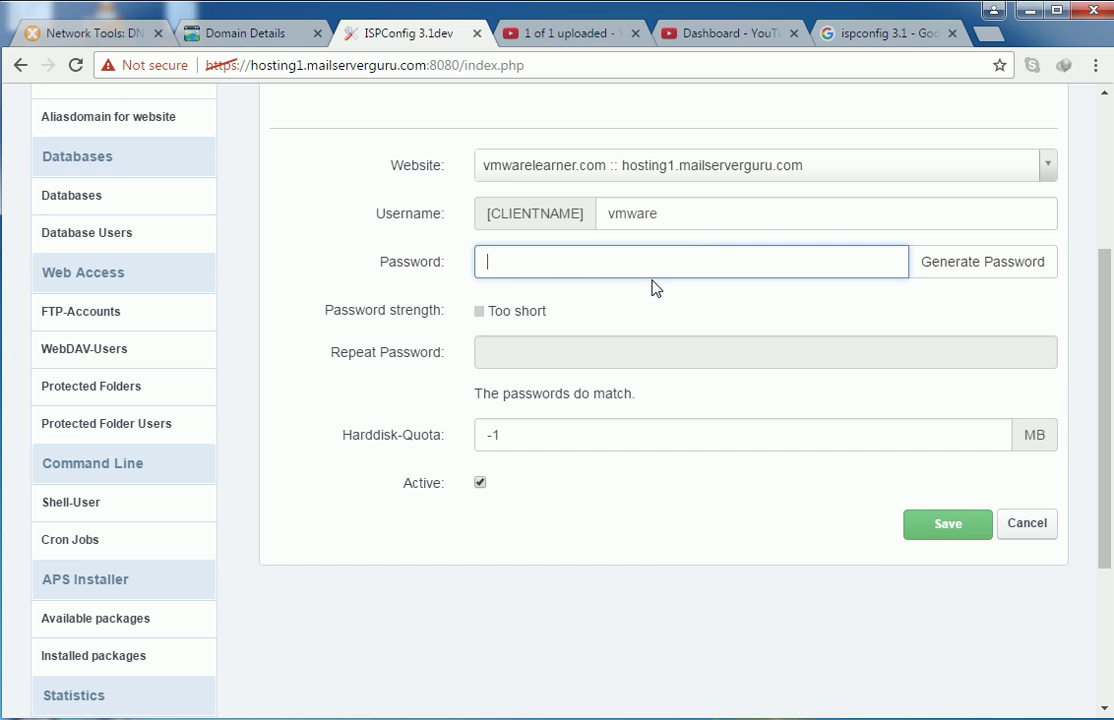
{"action": "type", "text": "•••••••••"}
{"action": "left_click", "coordinate": [552, 358]}
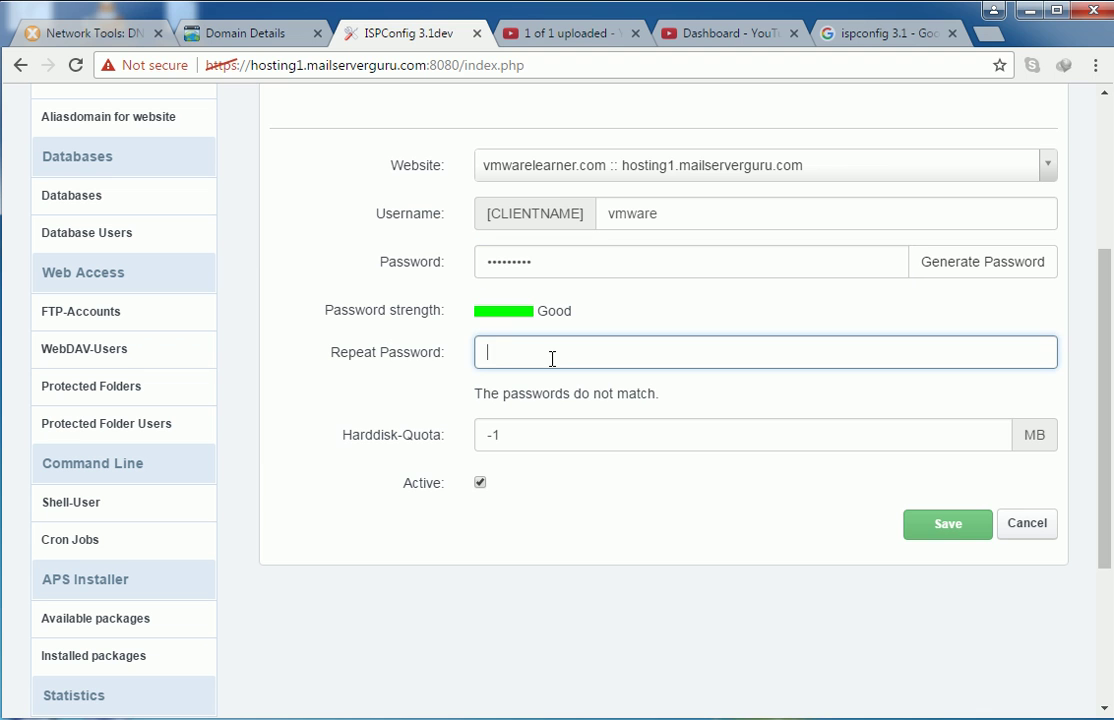
{"action": "type", "text": "•••••••••"}
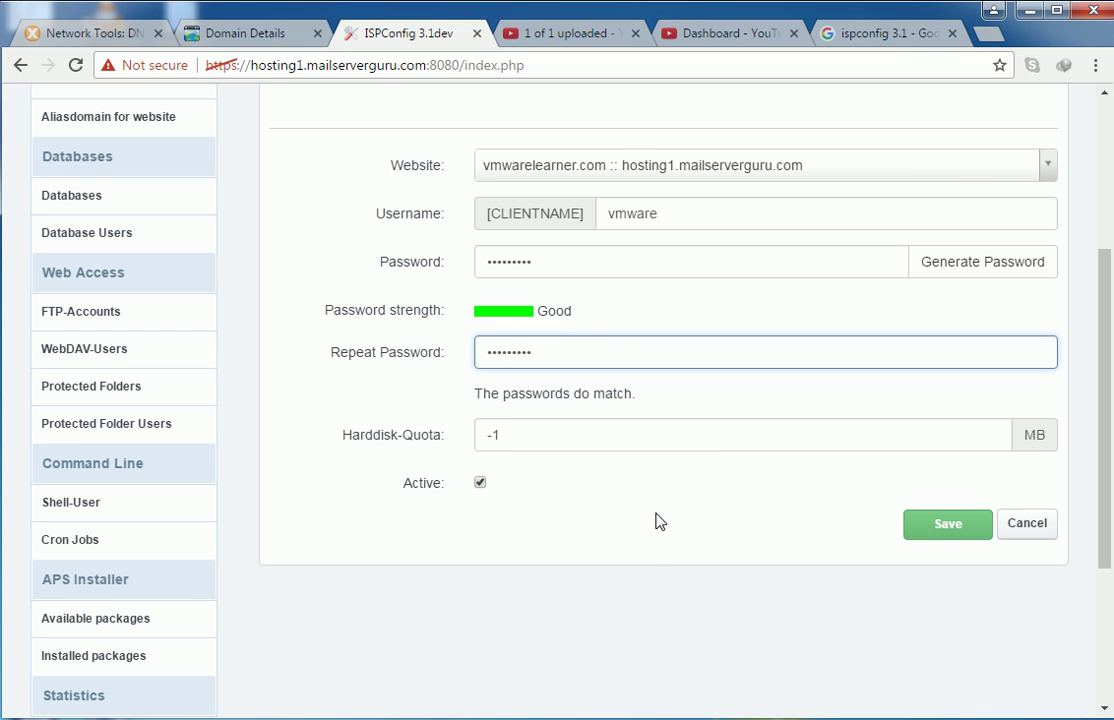
- Save the FTP user so munnavmware appears active for vmwarelearner.com
{"action": "left_click", "coordinate": [948, 525]}
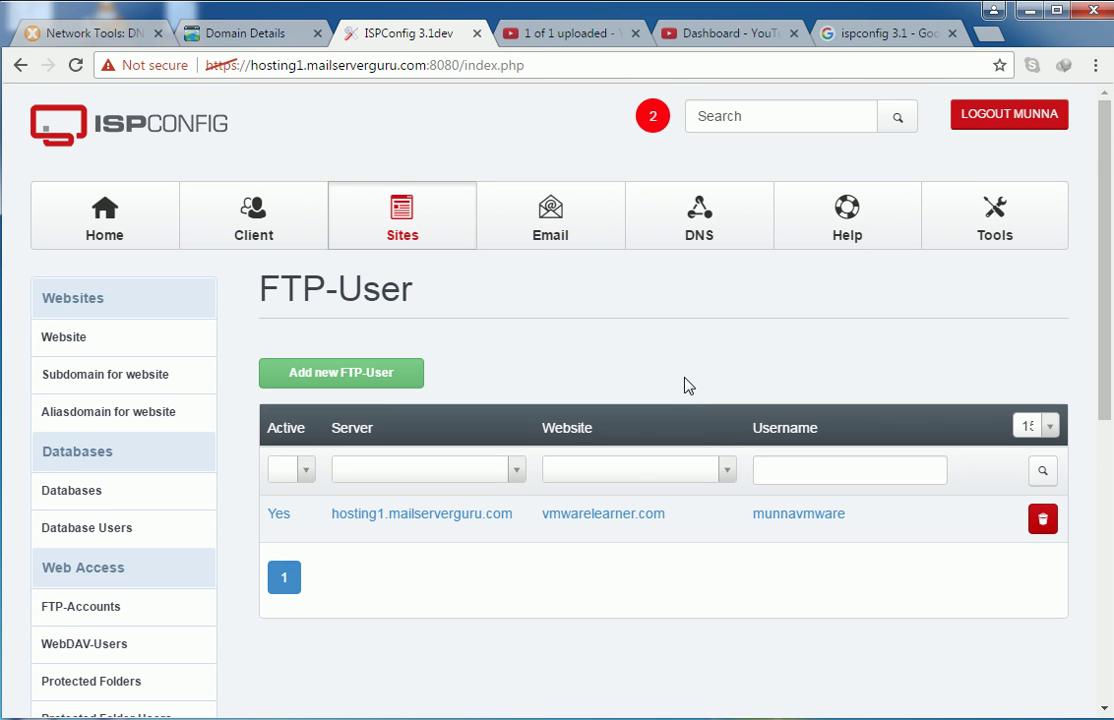